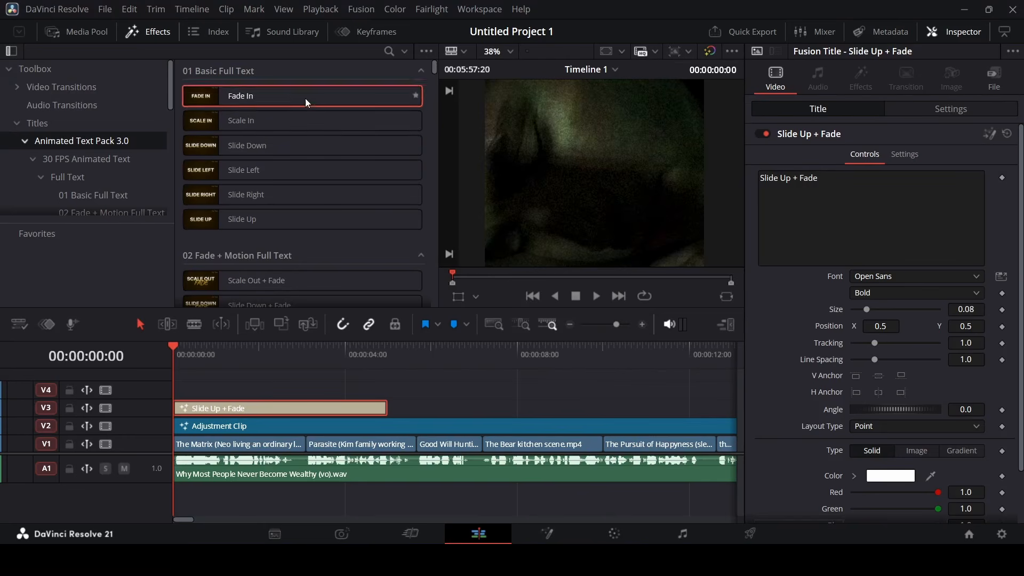
Delete the V3 title and drop Slide Up + Fade from 02 Fade + Motion Full Text onto V3
{"action": "left_click", "coordinate": [32, 160]}
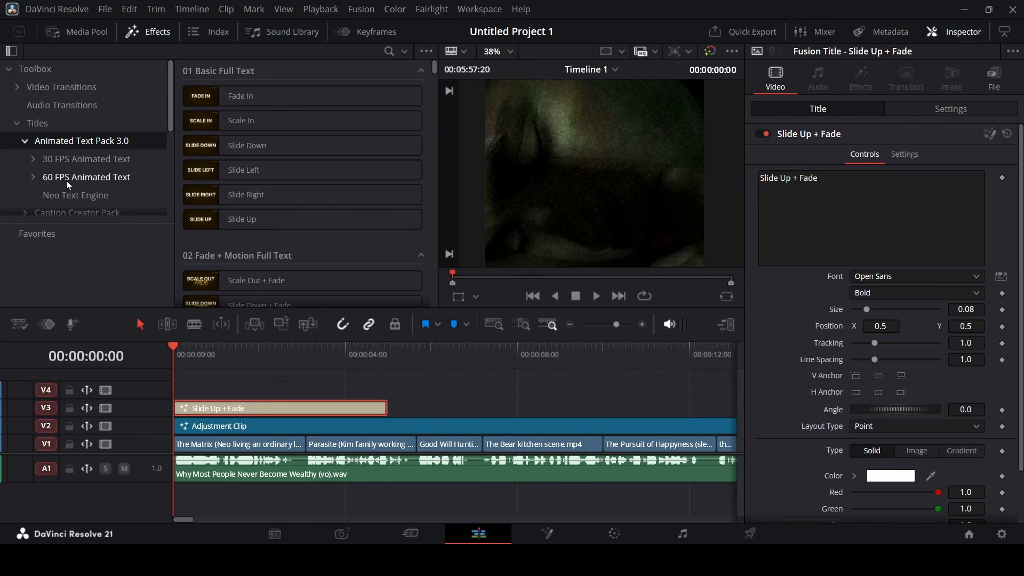
{"action": "left_click", "coordinate": [33, 159]}
{"action": "scroll", "coordinate": [138, 152], "scroll_direction": "down", "scroll_amount": 2}
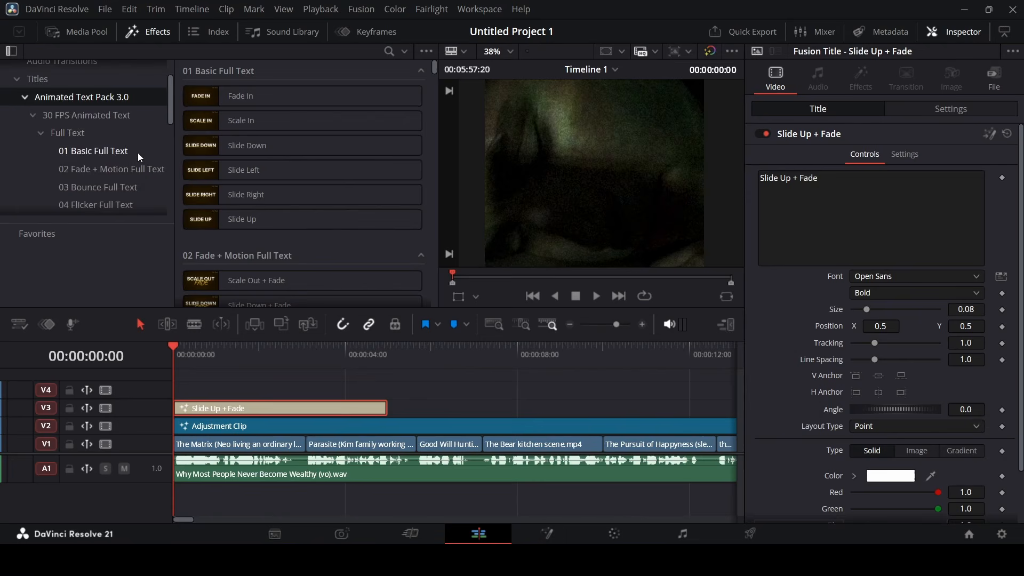
{"action": "left_click", "coordinate": [41, 133]}
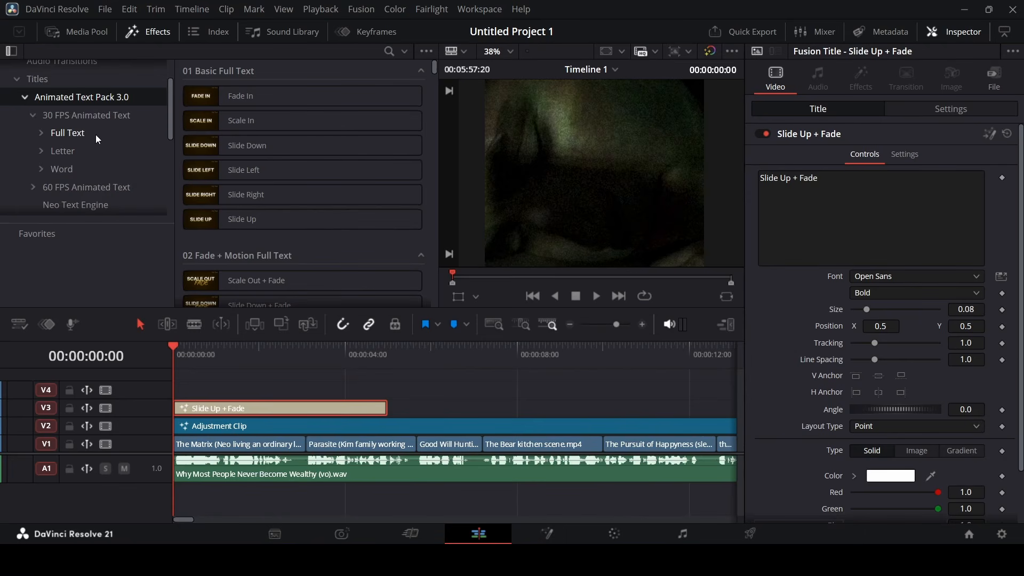
{"action": "left_click", "coordinate": [42, 131]}
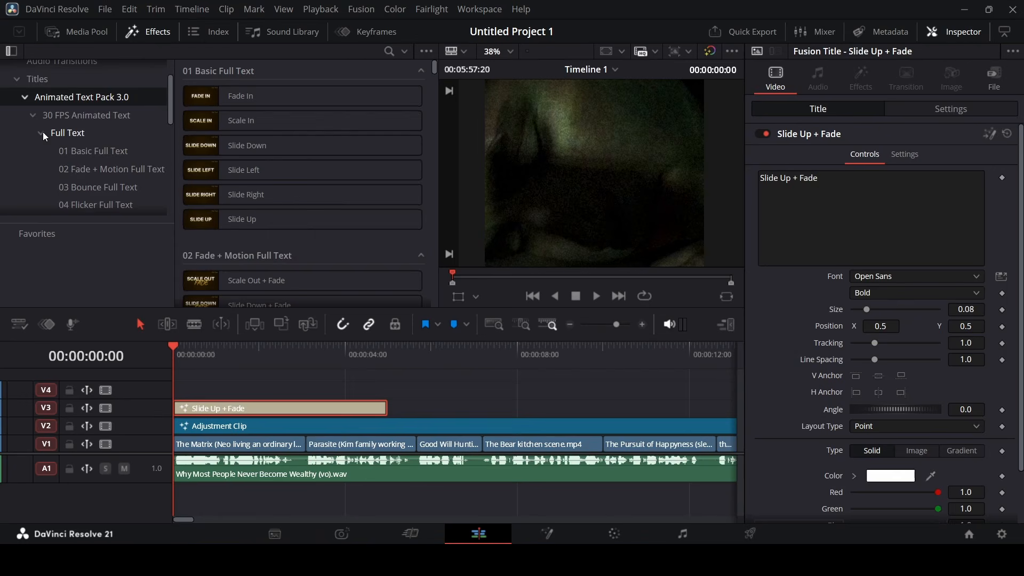
{"action": "left_click", "coordinate": [99, 168]}
{"action": "key", "text": "Delete"}
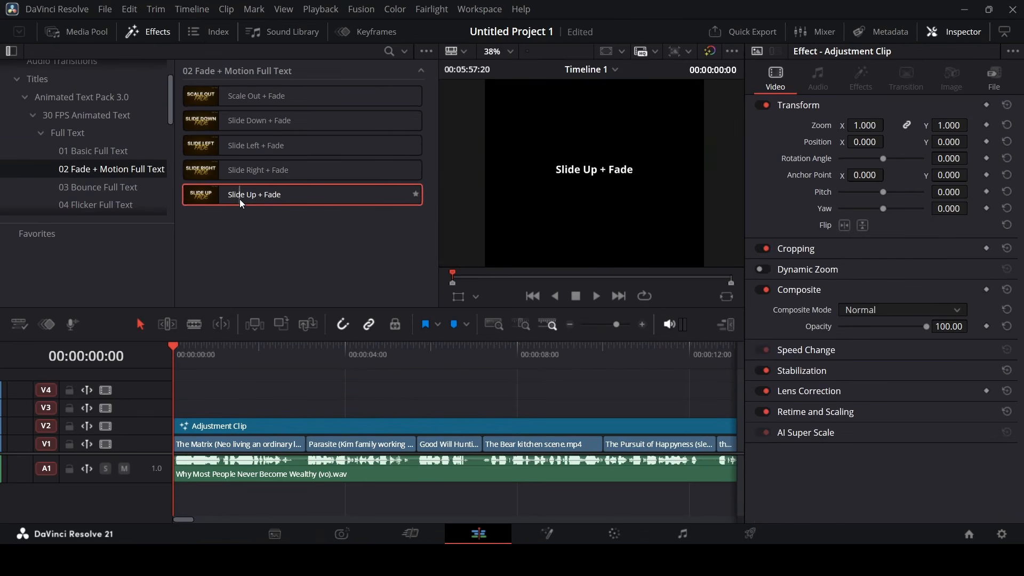
{"action": "left_click_drag", "start_coordinate": [239, 200], "coordinate": [216, 408]}
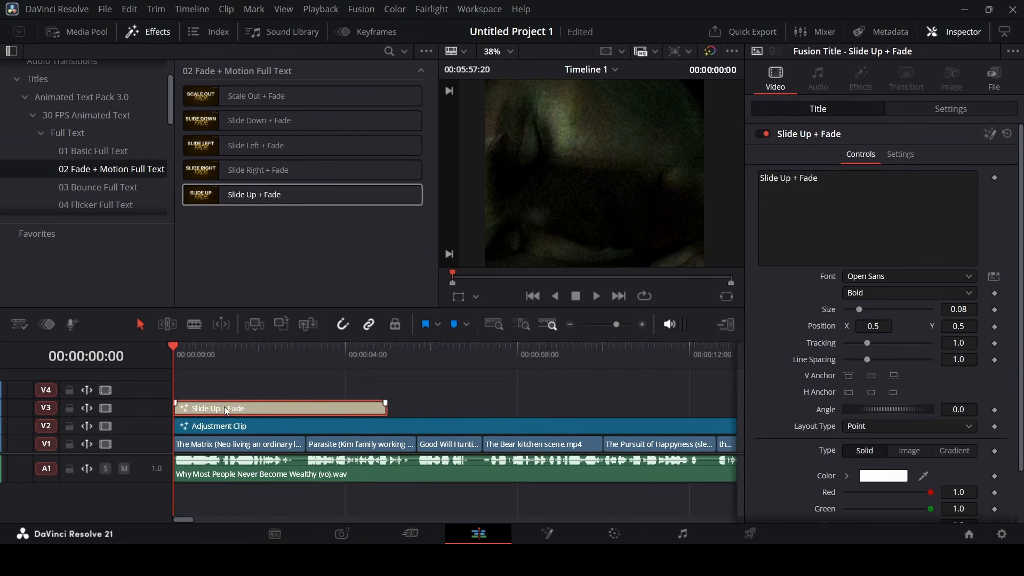
Replace the title text with 'There's a reason most people will' copied from the Word script
{"action": "left_click_drag", "start_coordinate": [834, 198], "coordinate": [754, 189]}
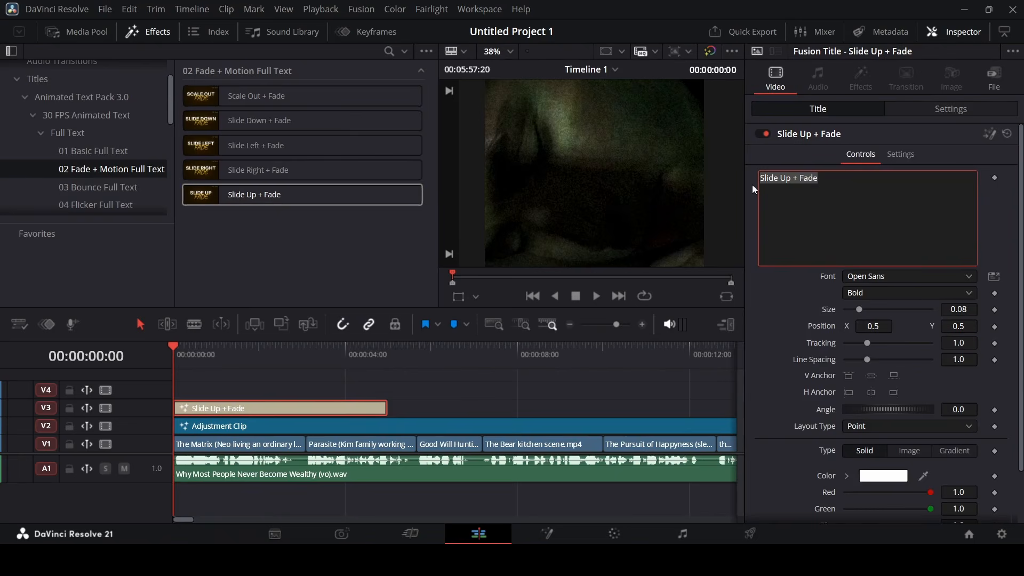
{"action": "key", "text": "alt+Tab"}
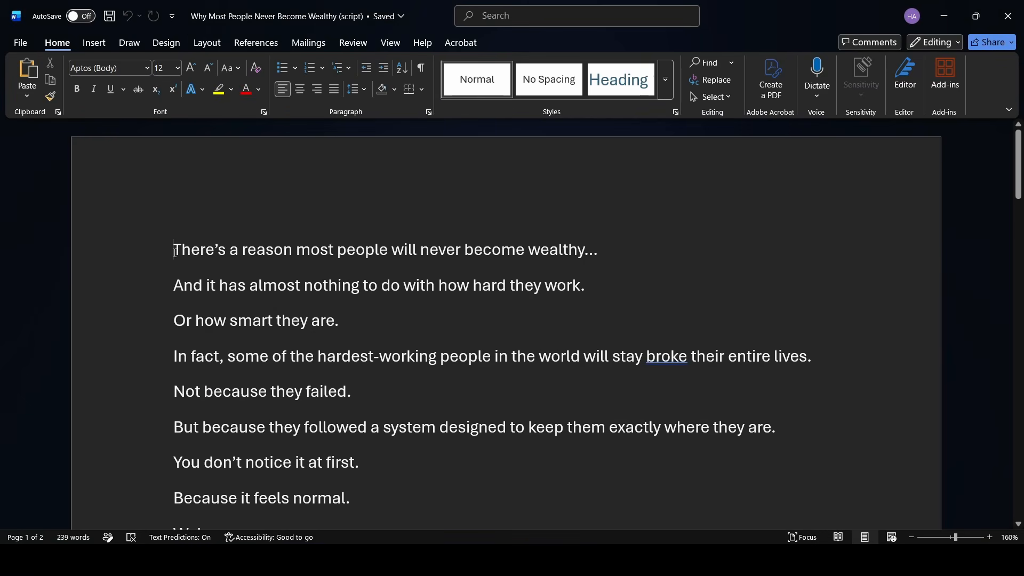
{"action": "left_click_drag", "start_coordinate": [168, 240], "coordinate": [389, 250]}
{"action": "key", "text": "alt+Tab"}
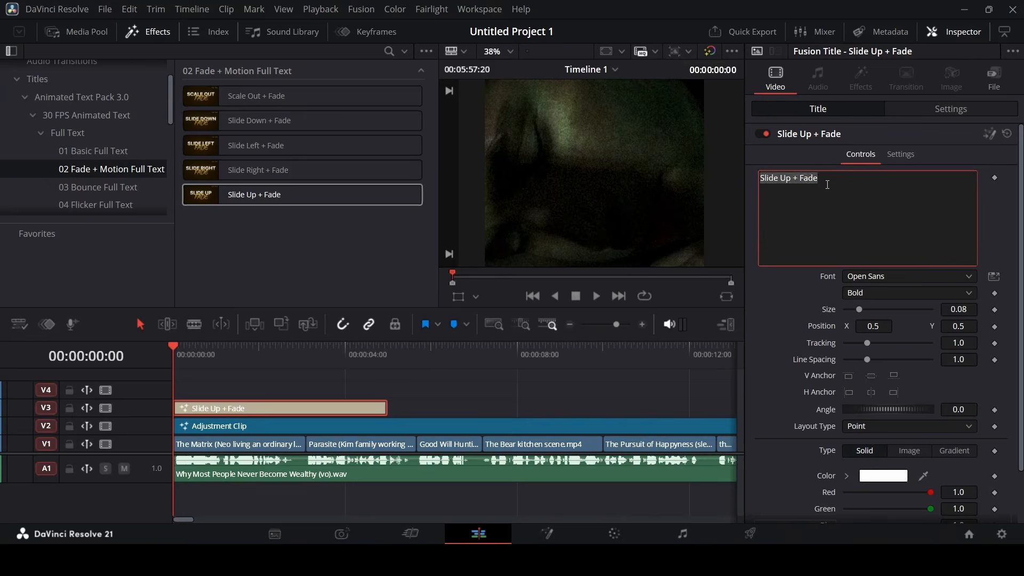
{"action": "type", "text": "There’s a reason most people will"}
Set the title font to Inter Regular with tracking 0.95 and preview it
{"action": "left_click", "coordinate": [888, 277]}
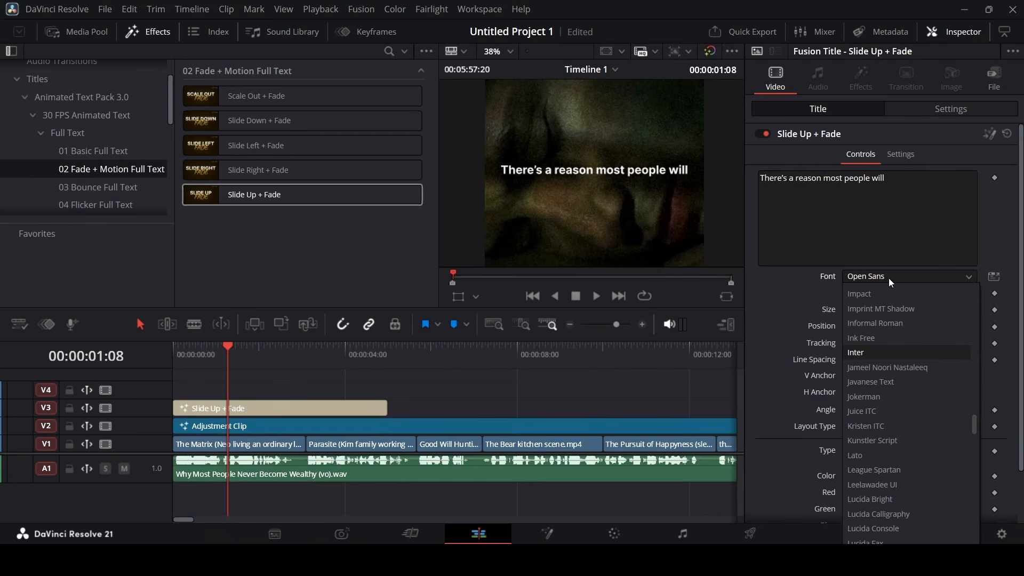
{"action": "key", "text": "Return"}
{"action": "left_click", "coordinate": [903, 293]}
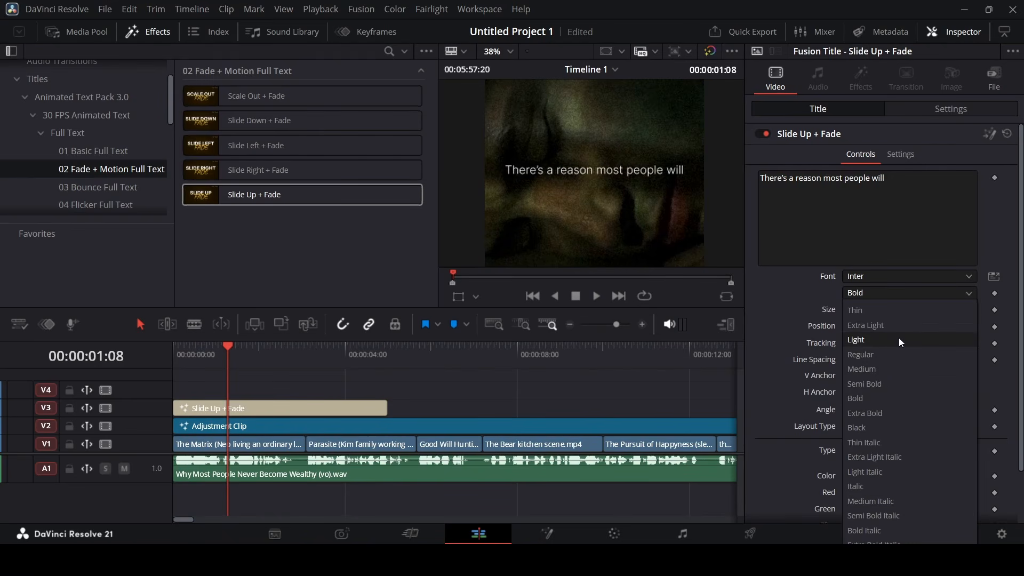
{"action": "left_click", "coordinate": [897, 352]}
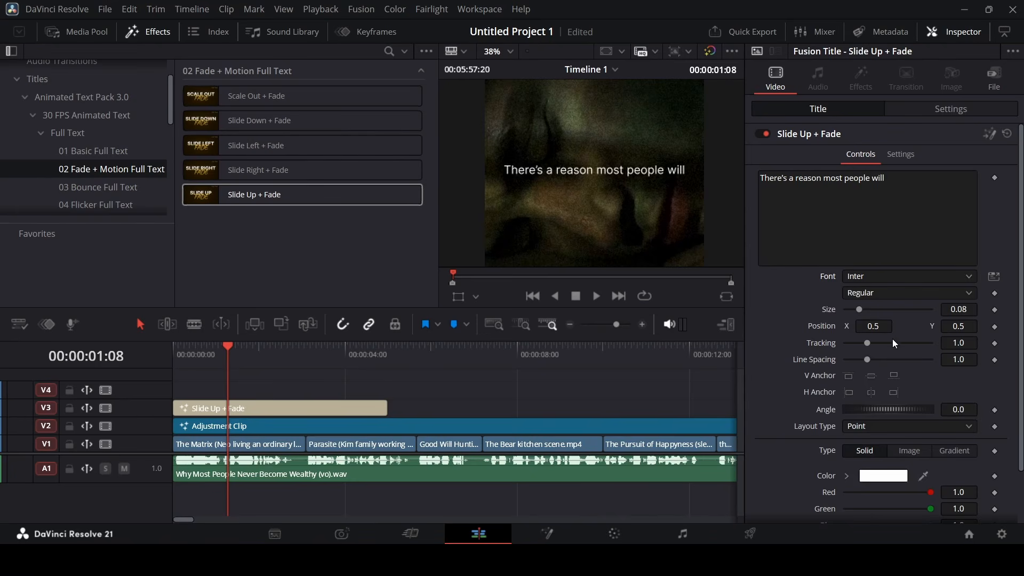
{"action": "left_click_drag", "start_coordinate": [963, 343], "coordinate": [937, 343]}
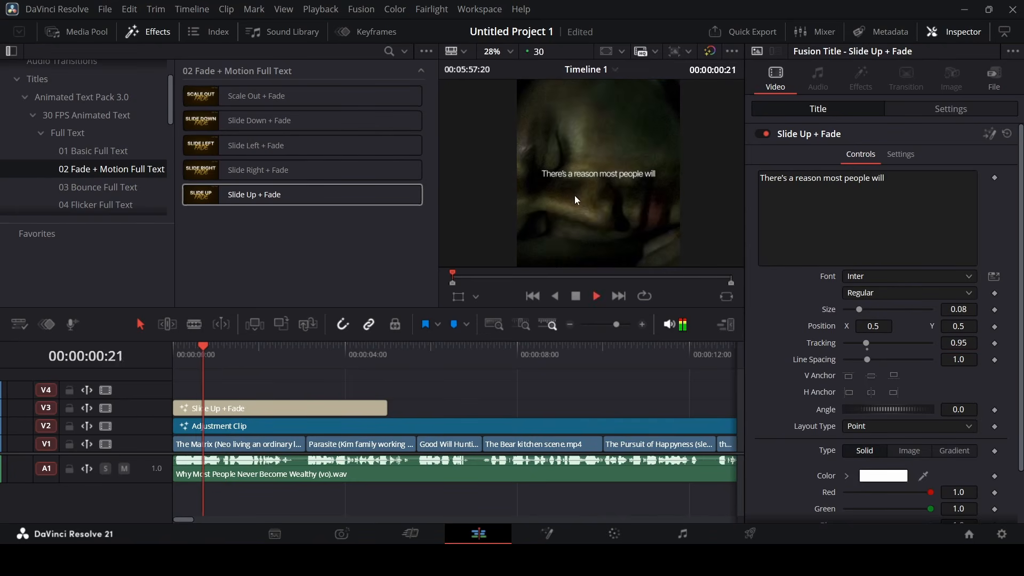
{"action": "key", "text": "space"}
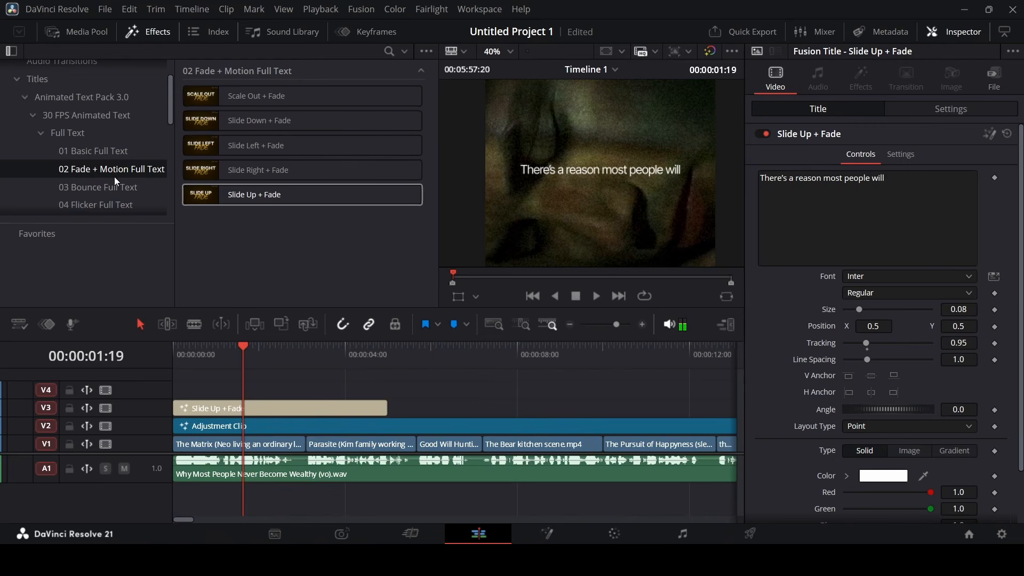
Place a Word Slide Up title from 01 Basic Word on V4 and paste 'never become wealthy'
{"action": "scroll", "coordinate": [115, 178], "scroll_direction": "down", "scroll_amount": 1}
{"action": "scroll", "coordinate": [106, 117], "scroll_direction": "down", "scroll_amount": 4}
{"action": "scroll", "coordinate": [106, 118], "scroll_direction": "up", "scroll_amount": 4}
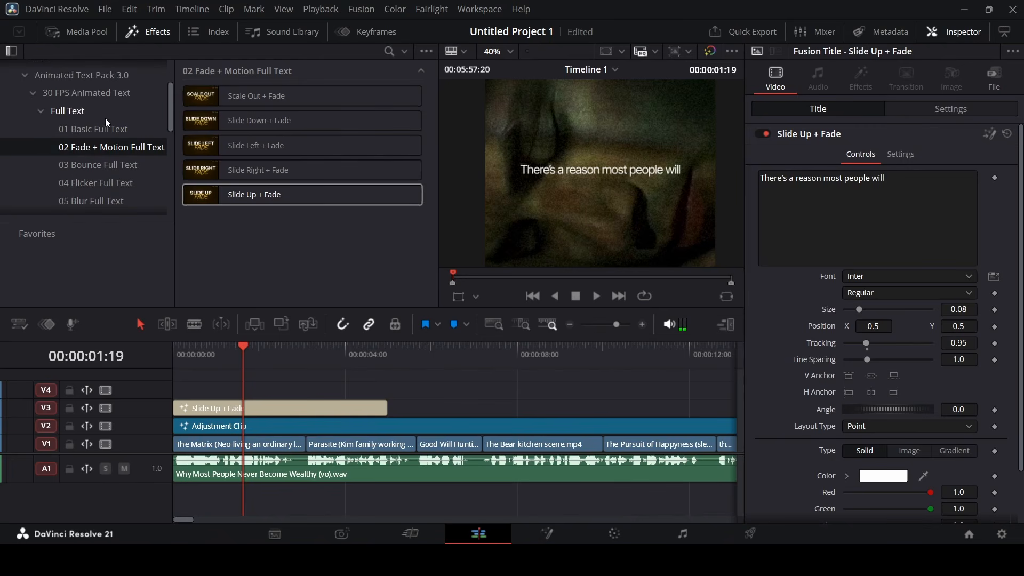
{"action": "left_click", "coordinate": [42, 112]}
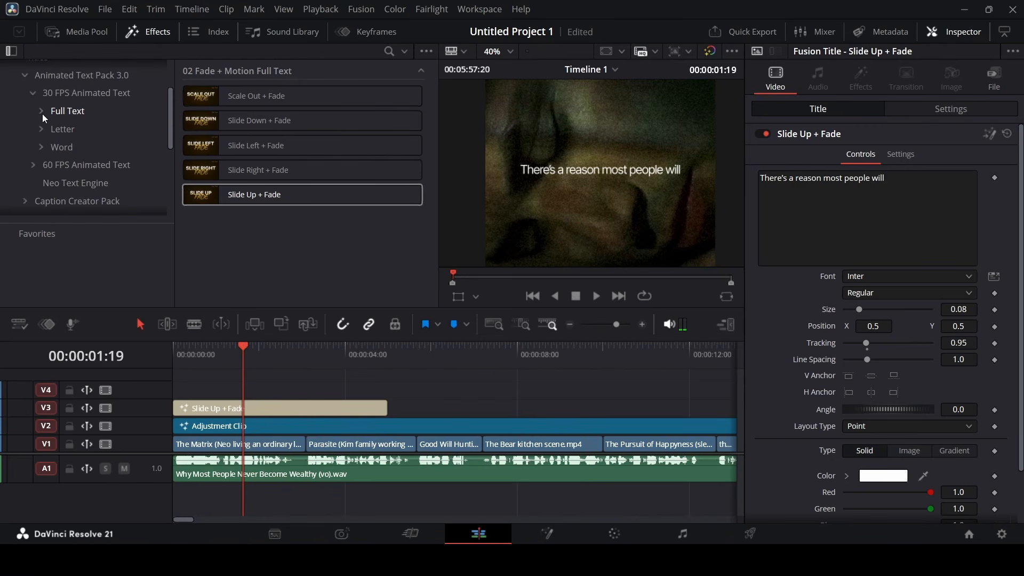
{"action": "left_click", "coordinate": [42, 148]}
{"action": "scroll", "coordinate": [127, 135], "scroll_direction": "down", "scroll_amount": 2}
{"action": "left_click", "coordinate": [104, 121]}
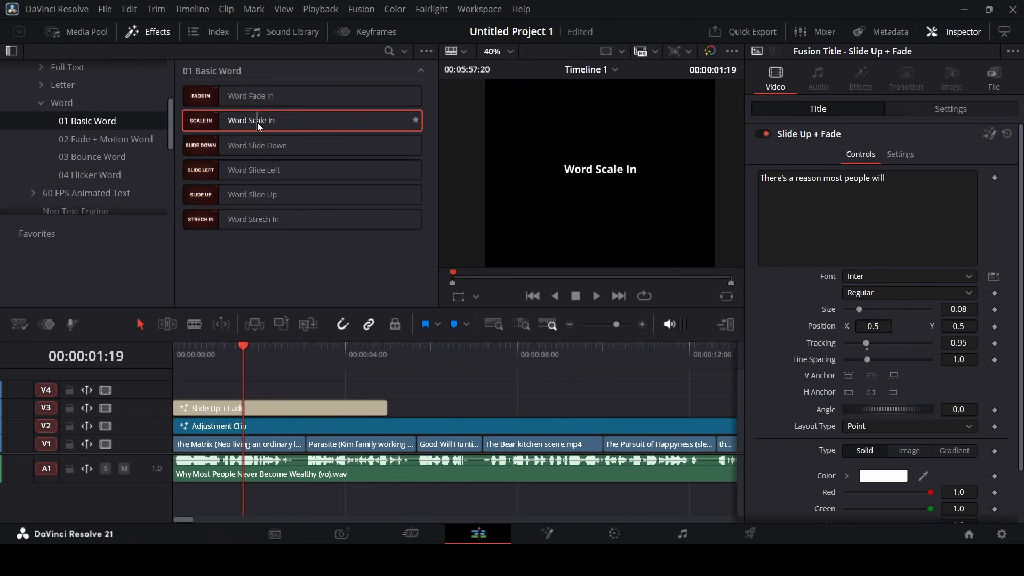
{"action": "left_click_drag", "start_coordinate": [265, 191], "coordinate": [263, 390]}
{"action": "key", "text": "Right"}
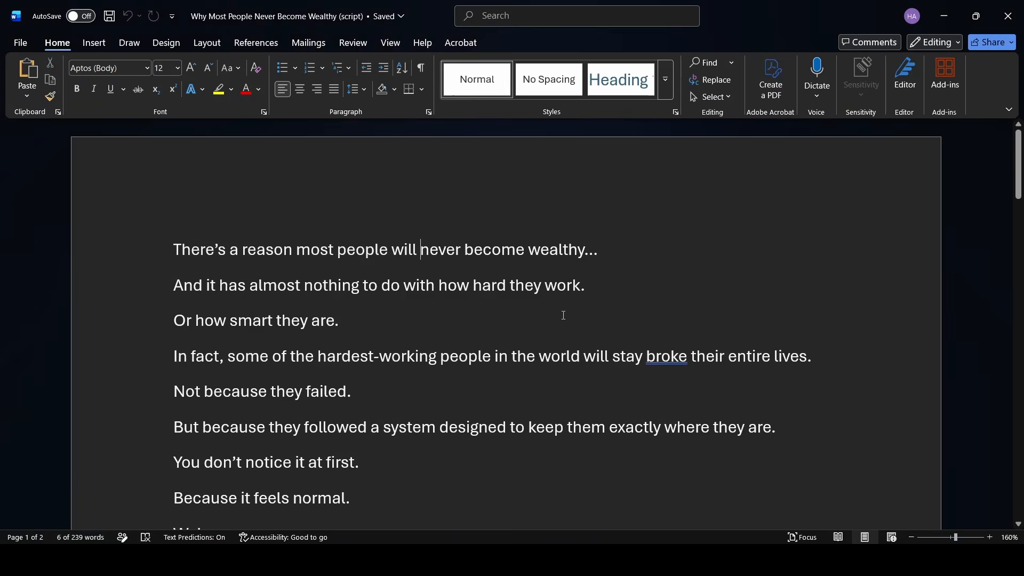
{"action": "key", "text": "ctrl+shift+Right"}
{"action": "key", "text": "ctrl+shift+Right"}
{"action": "key", "text": "ctrl+shift+Right"}
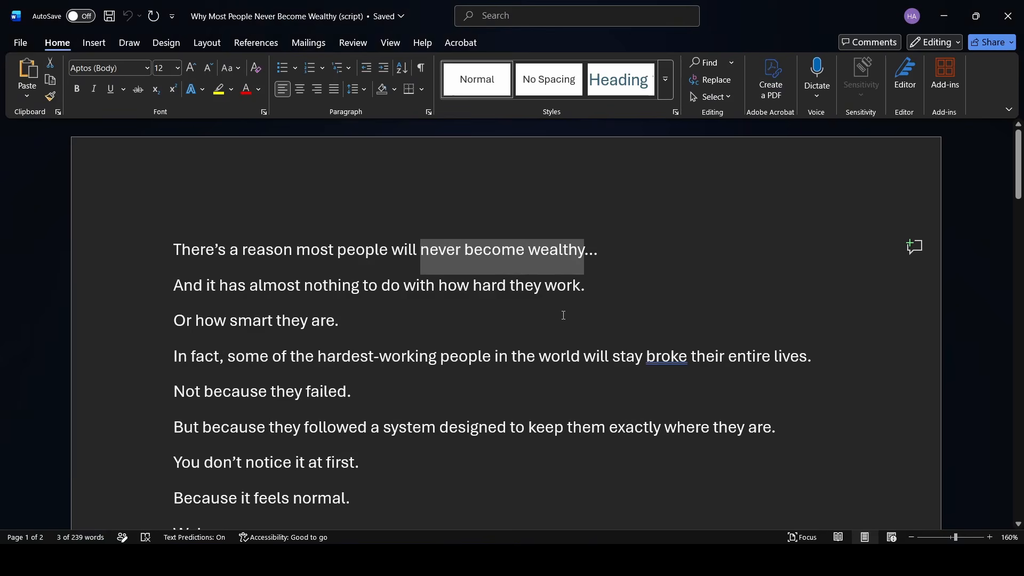
{"action": "type", "text": "never become wealthy"}
Set the new title to Playfair Display Bold Italic and enlarge its size
{"action": "left_click", "coordinate": [871, 278]}
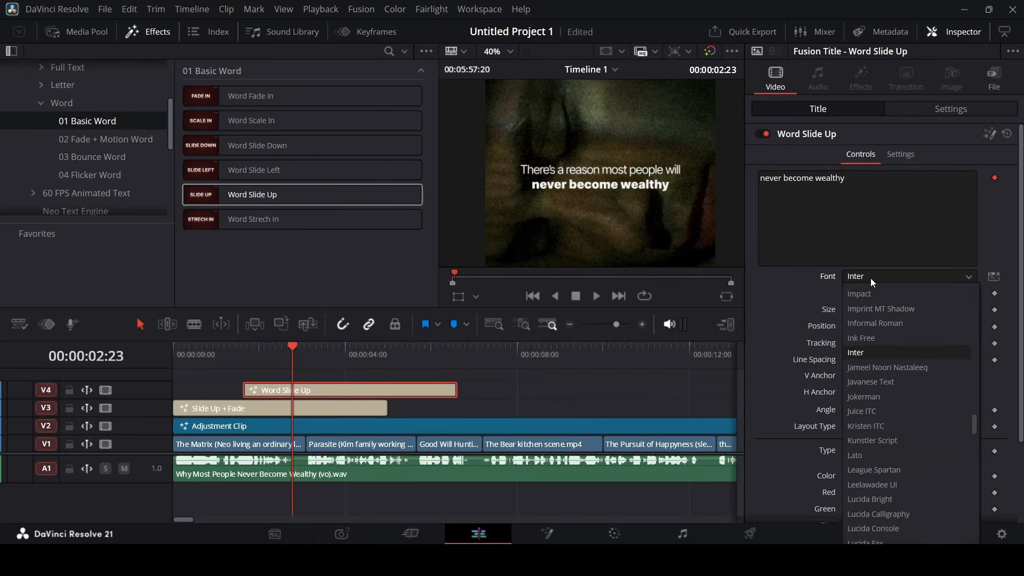
{"action": "type", "text": "pl"}
{"action": "key", "text": "Down"}
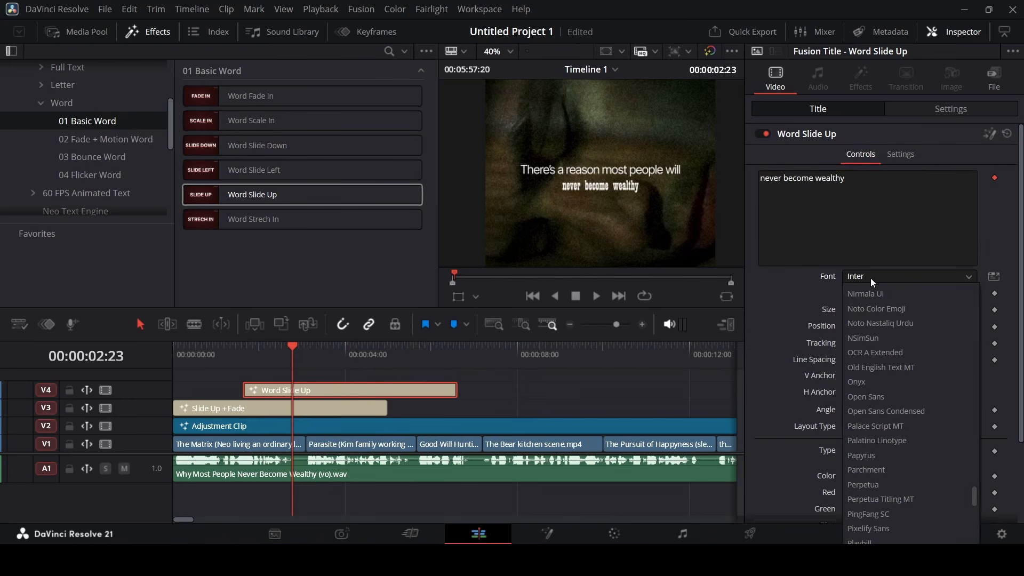
{"action": "key", "text": "Return"}
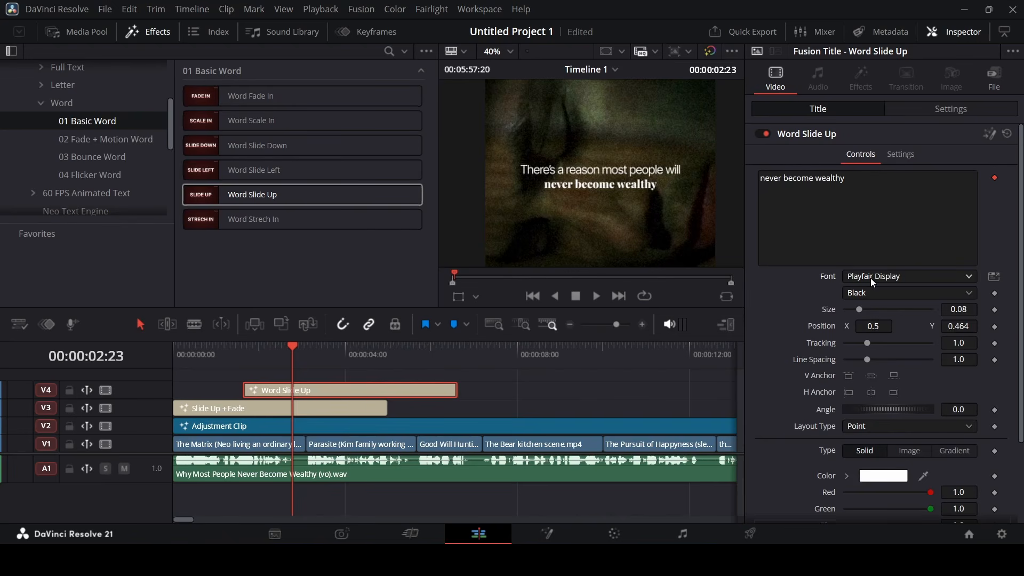
{"action": "left_click", "coordinate": [877, 297]}
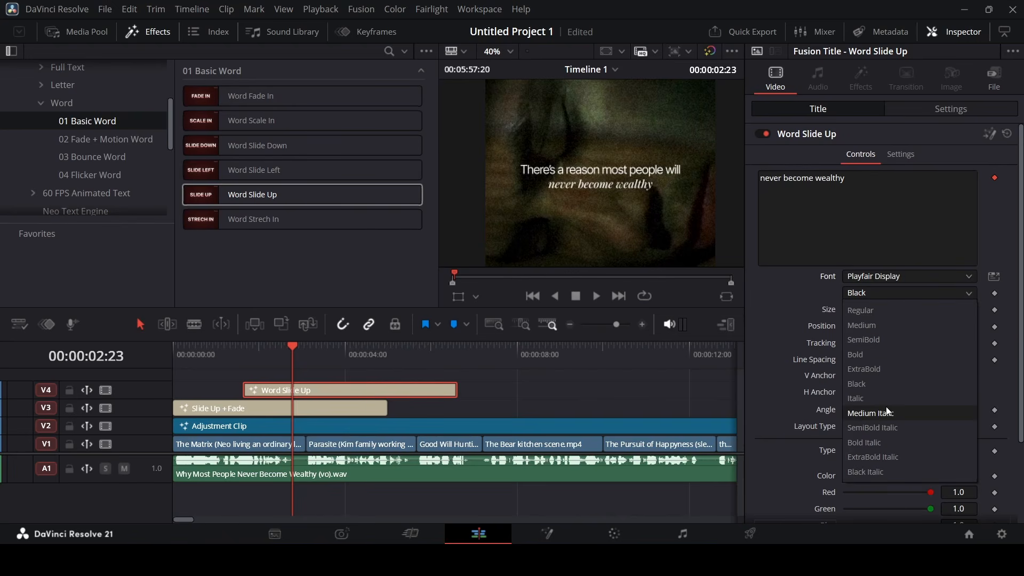
{"action": "left_click", "coordinate": [884, 443]}
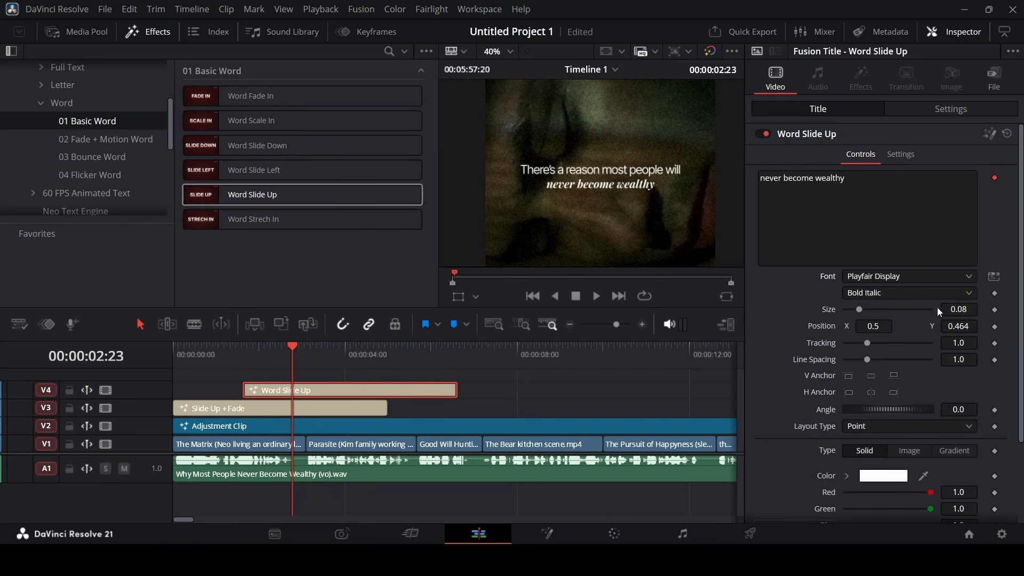
{"action": "left_click_drag", "start_coordinate": [963, 309], "coordinate": [977, 309]}
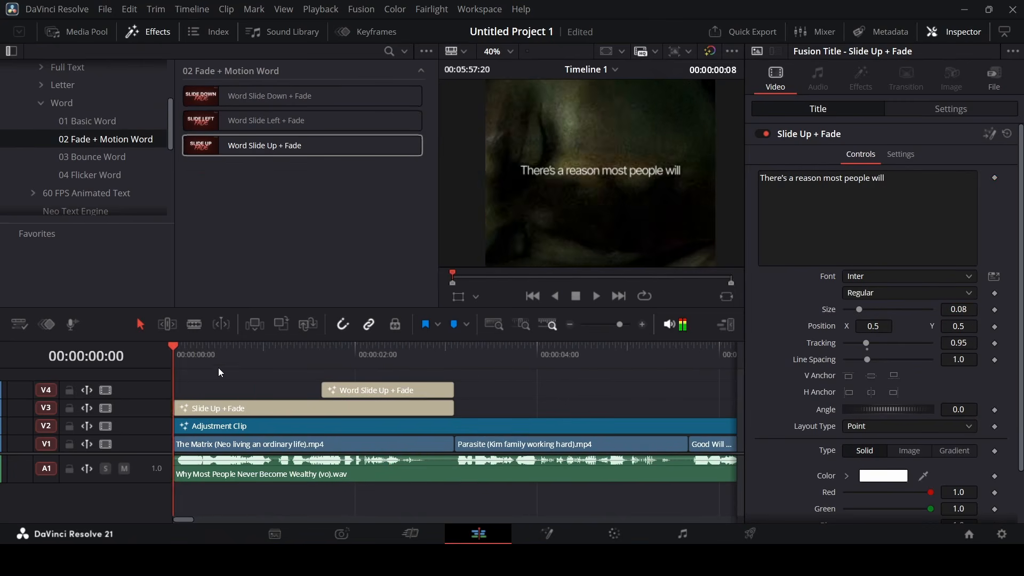
Play back both titles and zoom the timeline out to review them
{"action": "key", "text": "space"}
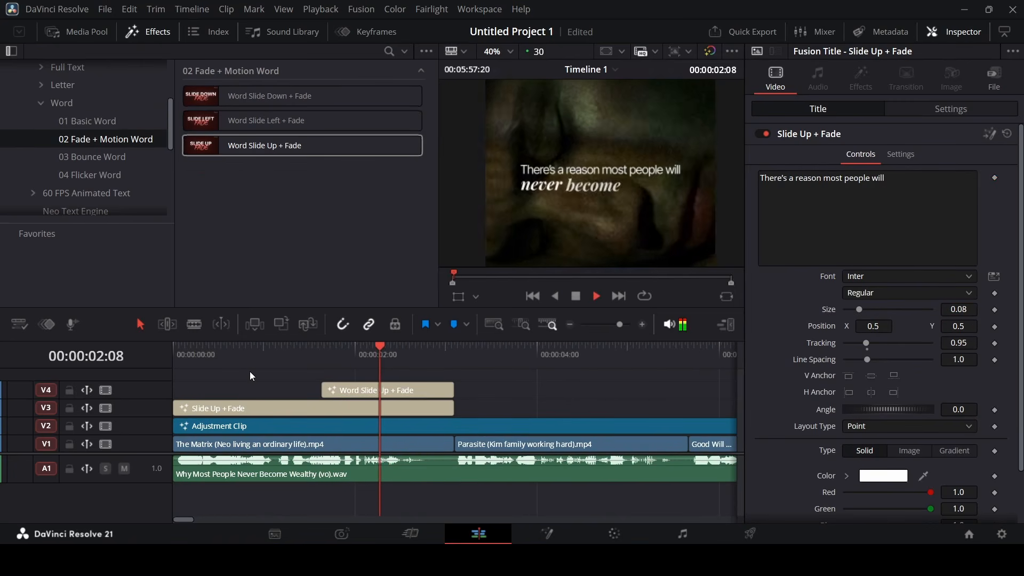
{"action": "key", "text": "space"}
{"action": "key", "text": "ctrl+minus"}
{"action": "key", "text": "space"}
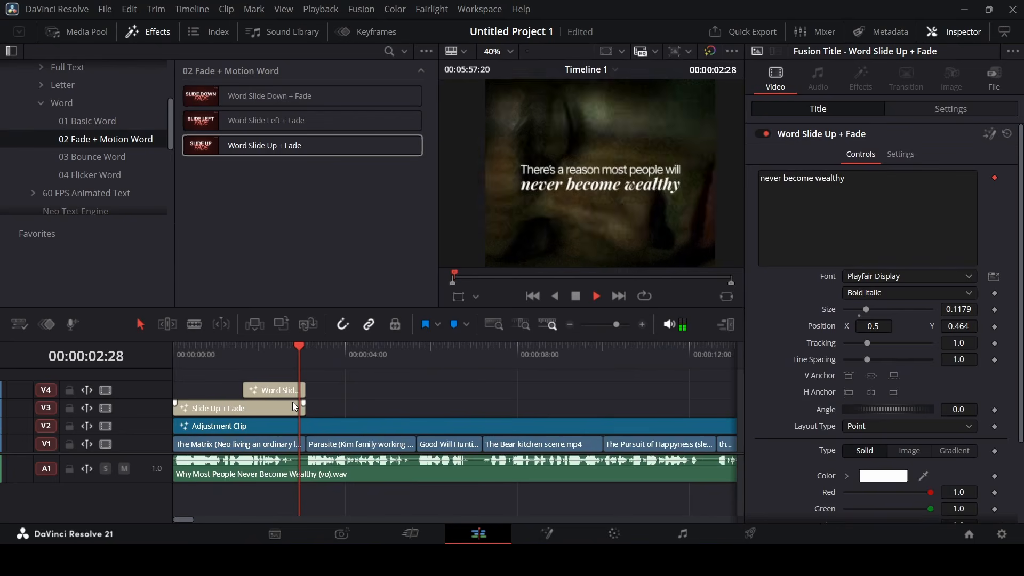
{"action": "key", "text": "ctrl+minus"}
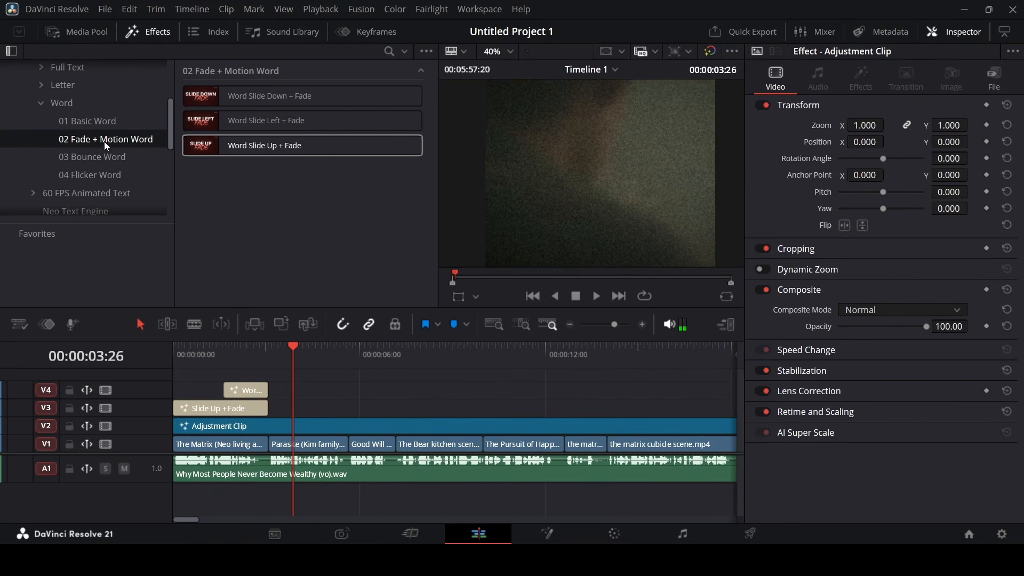
Try a Word Random Flicker title on V3, preview it, then undo it
{"action": "left_click", "coordinate": [53, 118]}
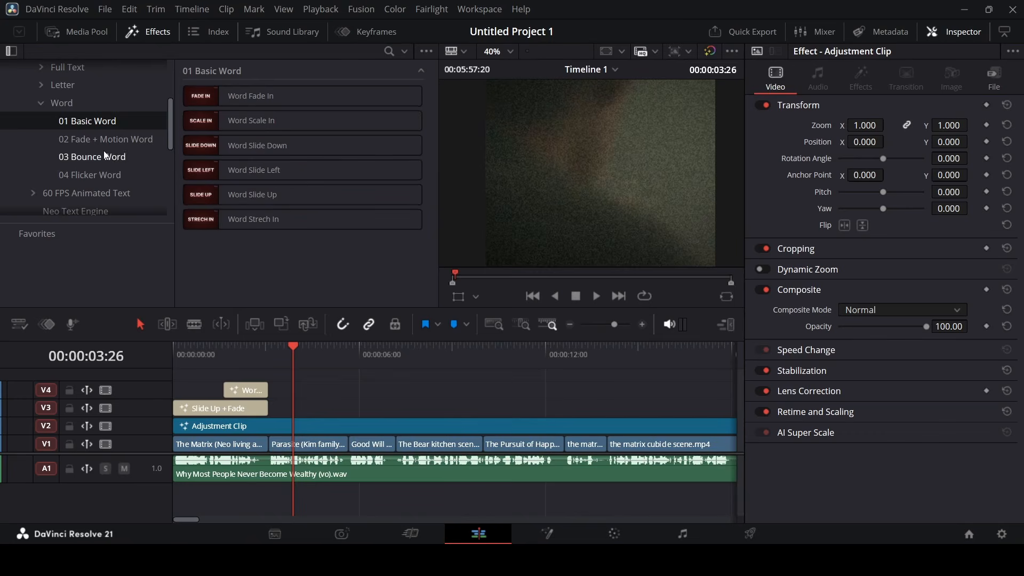
{"action": "left_click", "coordinate": [111, 175]}
{"action": "left_click_drag", "start_coordinate": [256, 121], "coordinate": [331, 393]}
{"action": "key", "text": "space"}
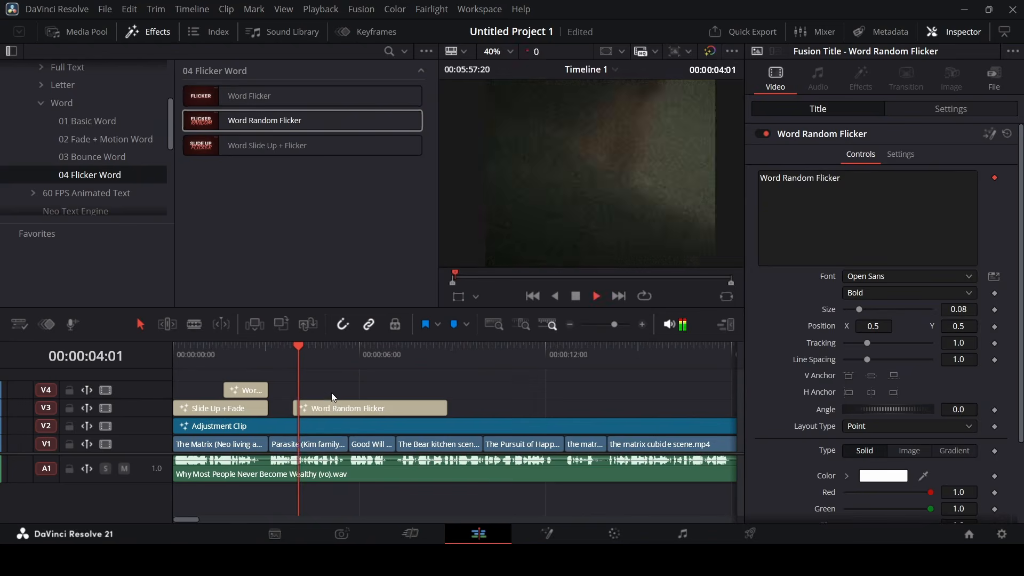
{"action": "key", "text": "space"}
{"action": "key", "text": "ctrl+z"}
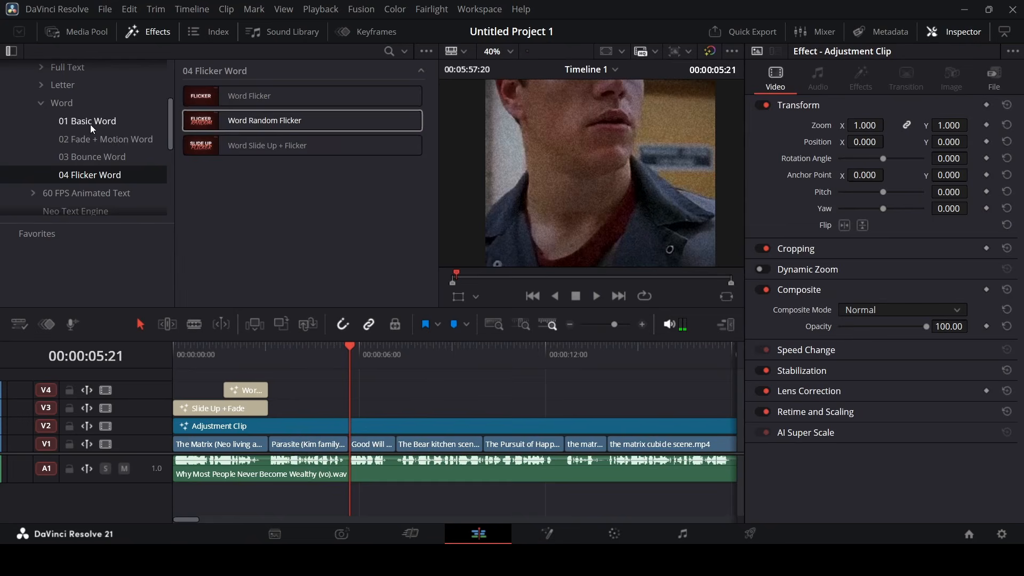
Place a Word Slide Left + Fade title from the Fade + Motion Word presets on V3
{"action": "left_click", "coordinate": [94, 111]}
{"action": "scroll", "coordinate": [90, 115], "scroll_direction": "up", "scroll_amount": 1}
{"action": "left_click", "coordinate": [62, 89]}
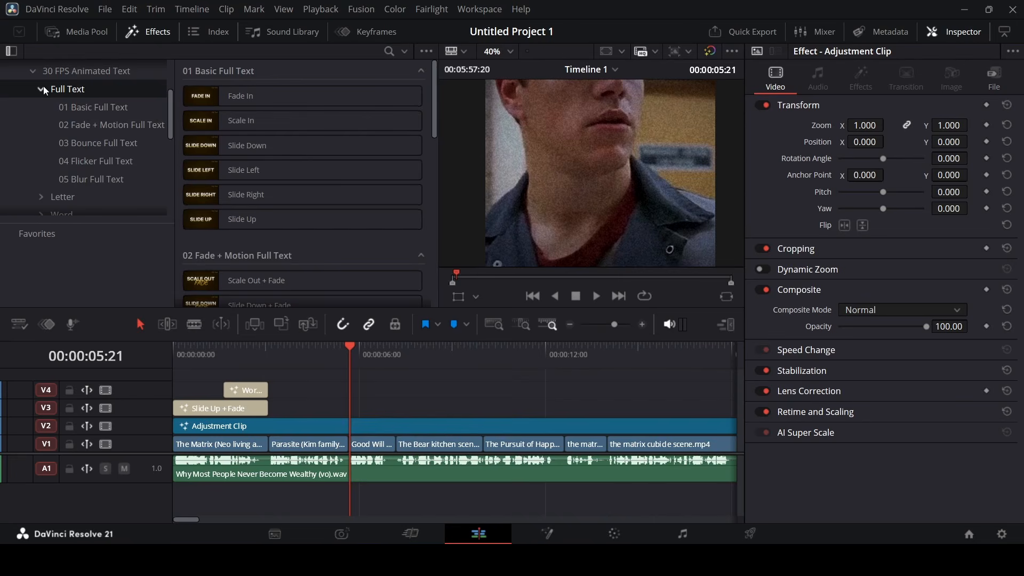
{"action": "left_click", "coordinate": [41, 90]}
{"action": "left_click", "coordinate": [53, 124]}
{"action": "left_click", "coordinate": [105, 162]}
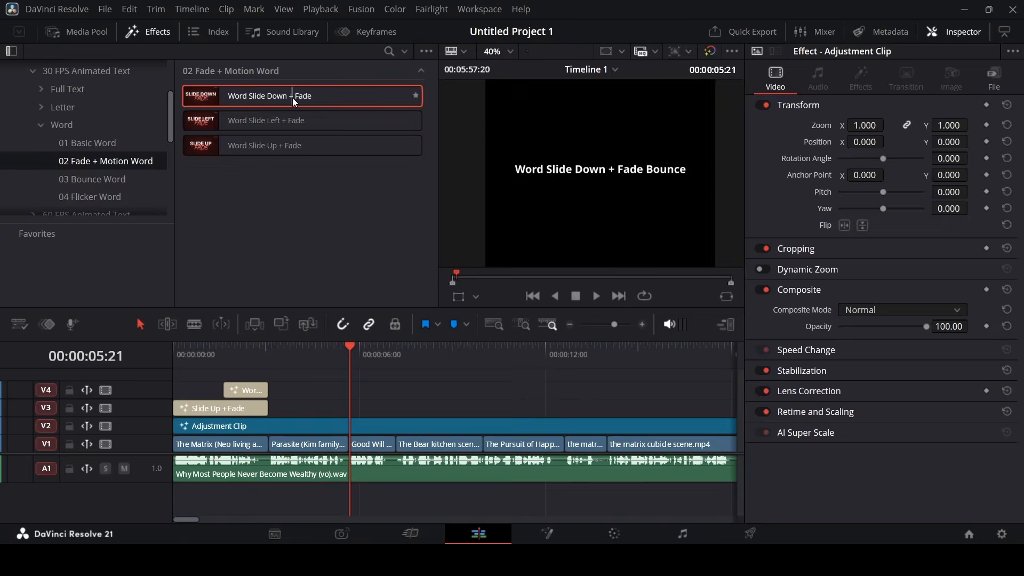
{"action": "left_click_drag", "start_coordinate": [293, 123], "coordinate": [352, 410]}
{"action": "key", "text": "space"}
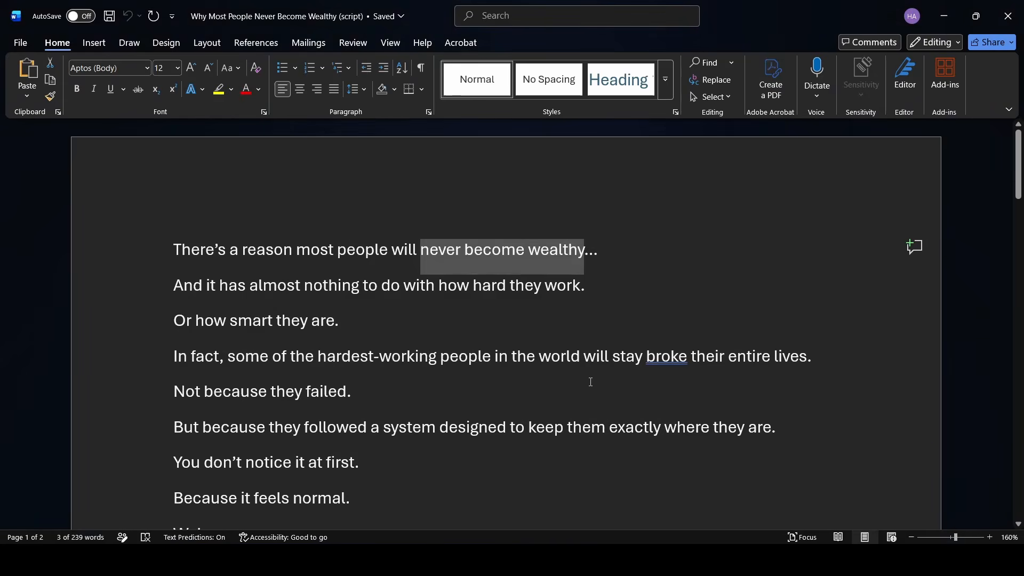
Replace its text with 'And it has almost nothing to do with' from the script
{"action": "key", "text": "Down"}
{"action": "key", "text": "ctrl+shift+Right"}
{"action": "key", "text": "ctrl+shift+Right"}
{"action": "key", "text": "ctrl+shift+Right"}
{"action": "key", "text": "ctrl+shift+Right"}
{"action": "key", "text": "ctrl+shift+Right"}
{"action": "key", "text": "ctrl+shift+Right"}
{"action": "key", "text": "ctrl+shift+Right"}
{"action": "key", "text": "ctrl+shift+Right"}
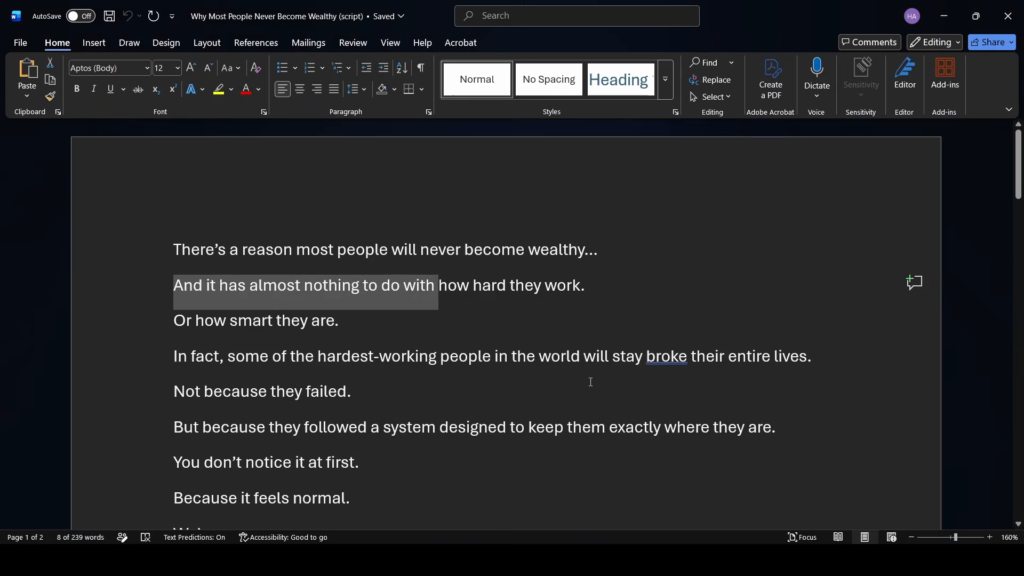
{"action": "key", "text": "ctrl+c"}
{"action": "key", "text": "alt+Tab"}
{"action": "left_click", "coordinate": [864, 226]}
{"action": "key", "text": "ctrl+a"}
{"action": "key", "text": "ctrl+v"}
Move the title to start right after Slide Up + Fade and preview it
{"action": "left_click", "coordinate": [331, 356]}
{"action": "key", "text": "space"}
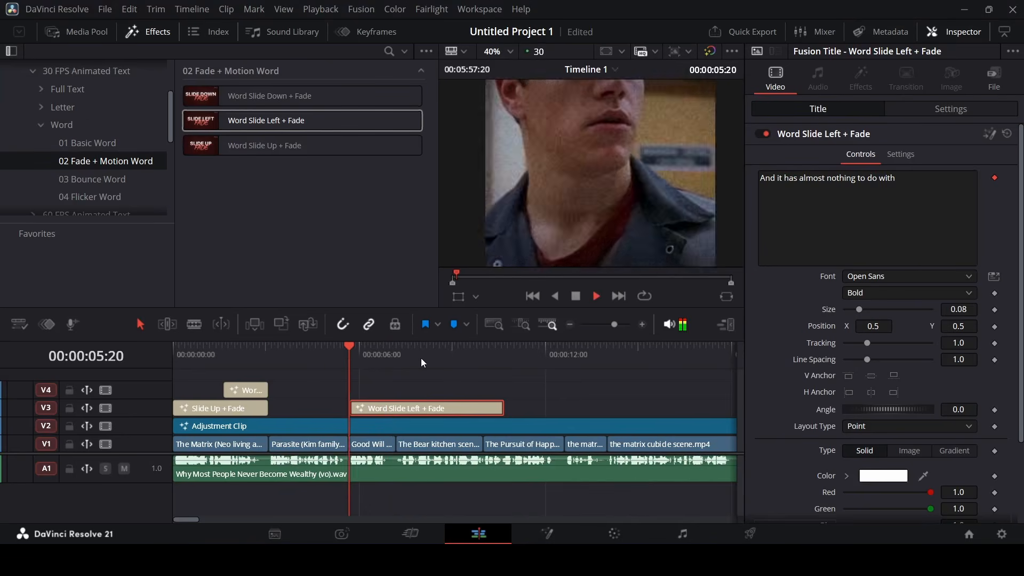
{"action": "key", "text": "space"}
{"action": "left_click_drag", "start_coordinate": [355, 408], "coordinate": [275, 408]}
{"action": "left_click", "coordinate": [274, 354]}
{"action": "key", "text": "space"}
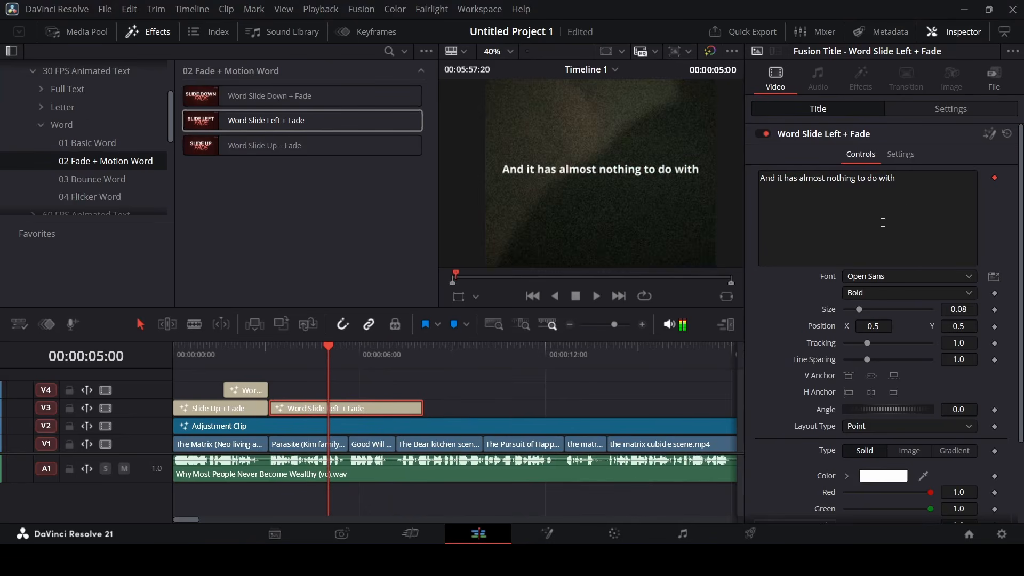
{"action": "key", "text": "space"}
Set the title font to Inter Light
{"action": "left_click", "coordinate": [906, 276]}
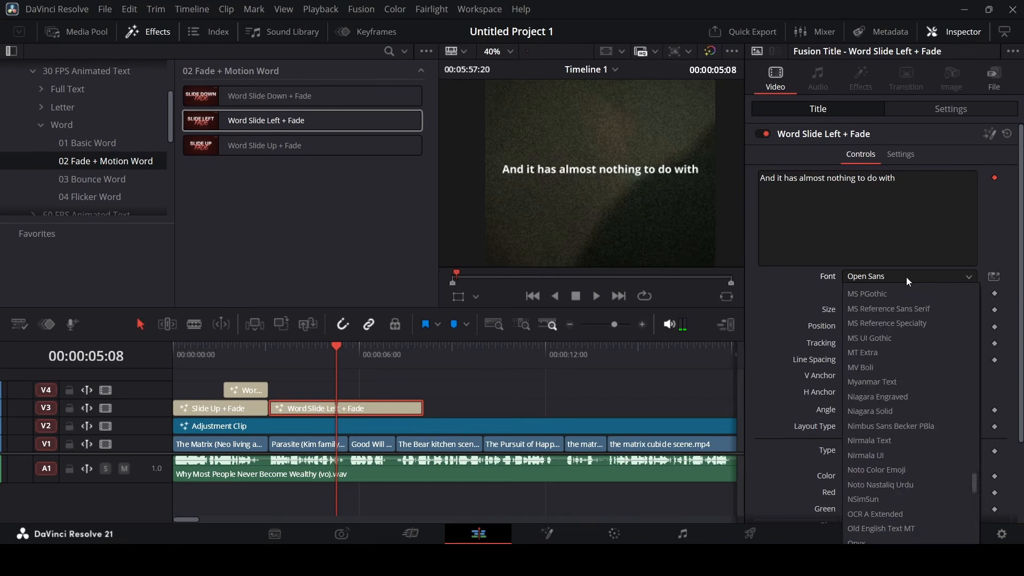
{"action": "type", "text": "inter"}
{"action": "key", "text": "Return"}
{"action": "left_click", "coordinate": [995, 277]}
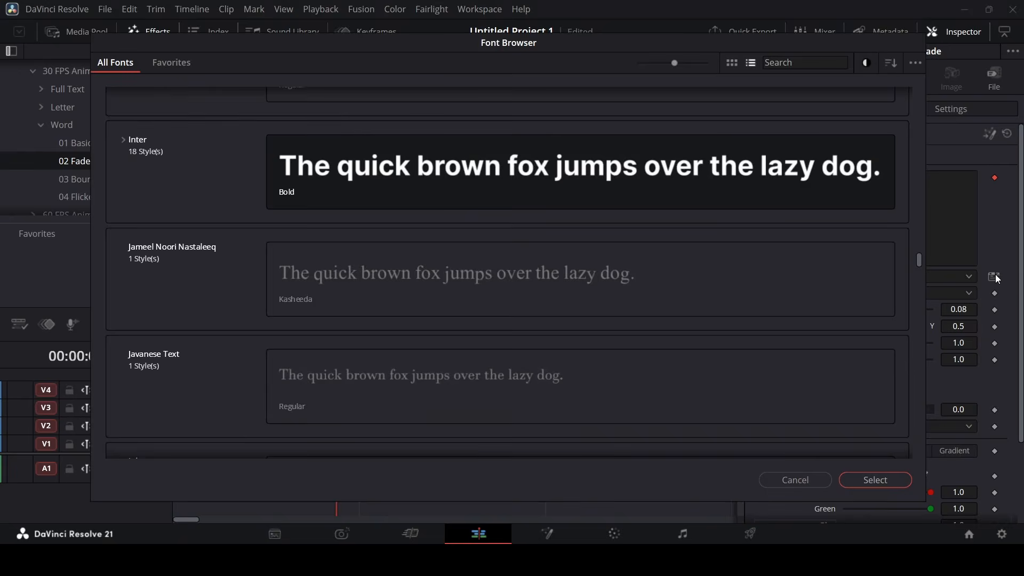
{"action": "left_click", "coordinate": [997, 278]}
{"action": "left_click", "coordinate": [908, 292]}
{"action": "left_click", "coordinate": [900, 339]}
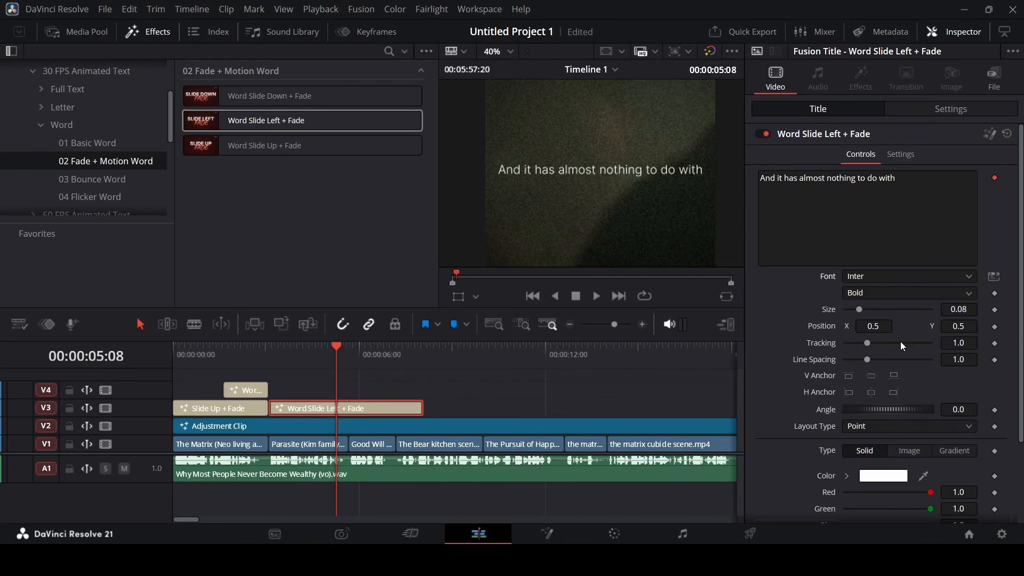
Set the title size to 0.07 and tracking to 0.96
{"action": "left_click", "coordinate": [974, 310]}
{"action": "key", "text": "BackSpace"}
{"action": "type", "text": "7"}
{"action": "key", "text": "Tab"}
{"action": "left_click_drag", "start_coordinate": [971, 344], "coordinate": [952, 344]}
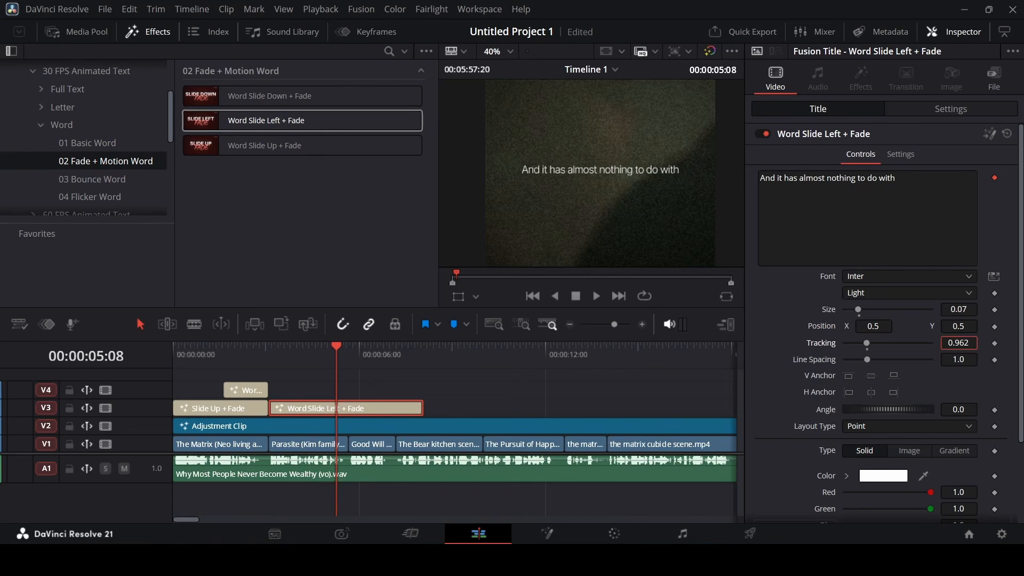
{"action": "key", "text": "BackSpace"}
{"action": "key", "text": "Tab"}
Reselect the Word Slide Left + Fade title and confirm its Light weight
{"action": "left_click", "coordinate": [505, 384]}
{"action": "left_click", "coordinate": [418, 404]}
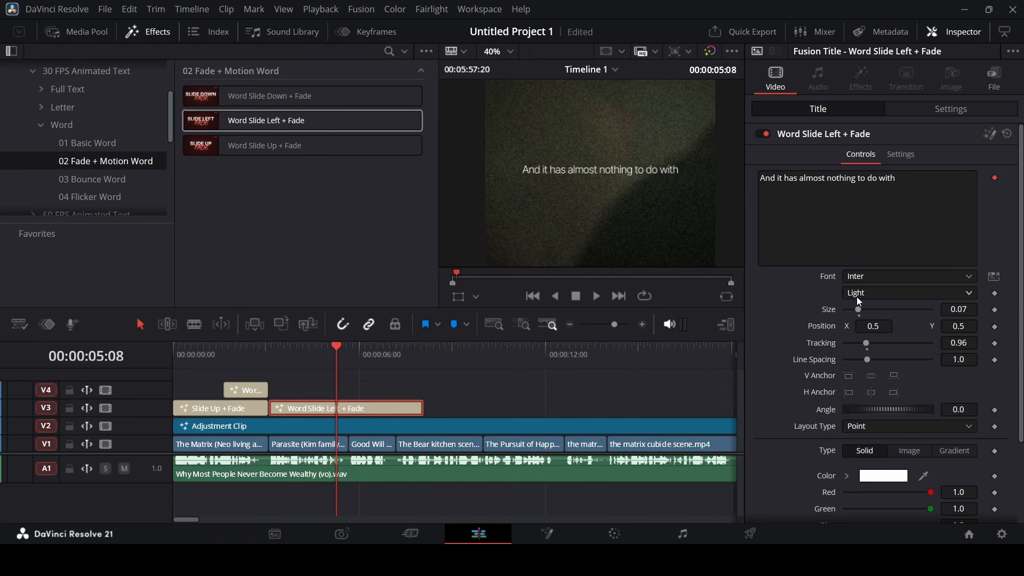
{"action": "left_click", "coordinate": [857, 296]}
{"action": "left_click", "coordinate": [871, 353]}
{"action": "left_click", "coordinate": [438, 409]}
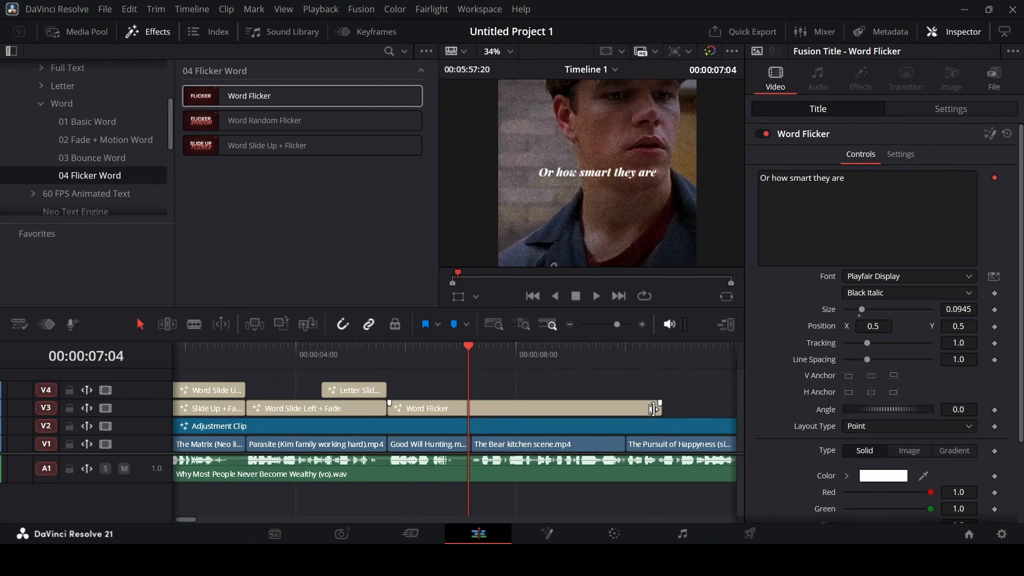
Trim the Word Flicker title's end to the playhead, replay it, and show the Titles effects
{"action": "left_click_drag", "start_coordinate": [661, 408], "coordinate": [447, 395]}
{"action": "key", "text": "Up"}
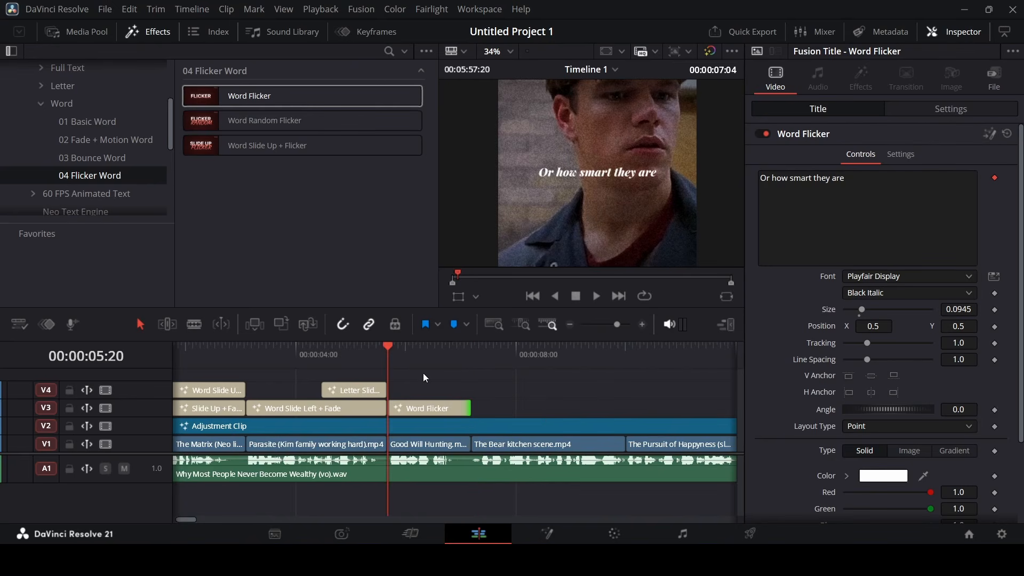
{"action": "key", "text": "space"}
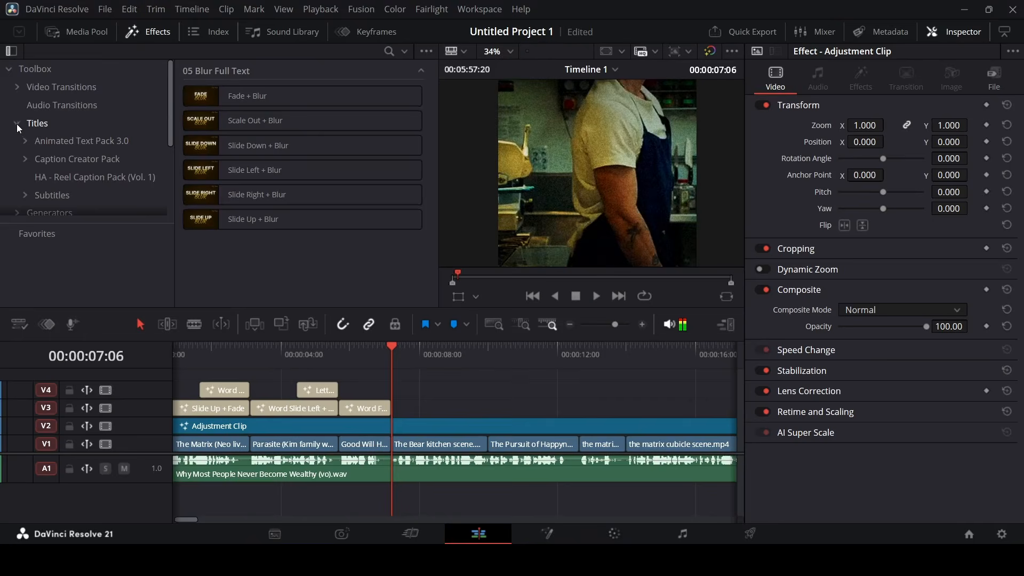
{"action": "left_click", "coordinate": [17, 124]}
{"action": "left_click", "coordinate": [42, 123]}
Add a Text+ title on V4 and paste 'In fact' from the script as its text
{"action": "scroll", "coordinate": [313, 193], "scroll_direction": "down", "scroll_amount": 3}
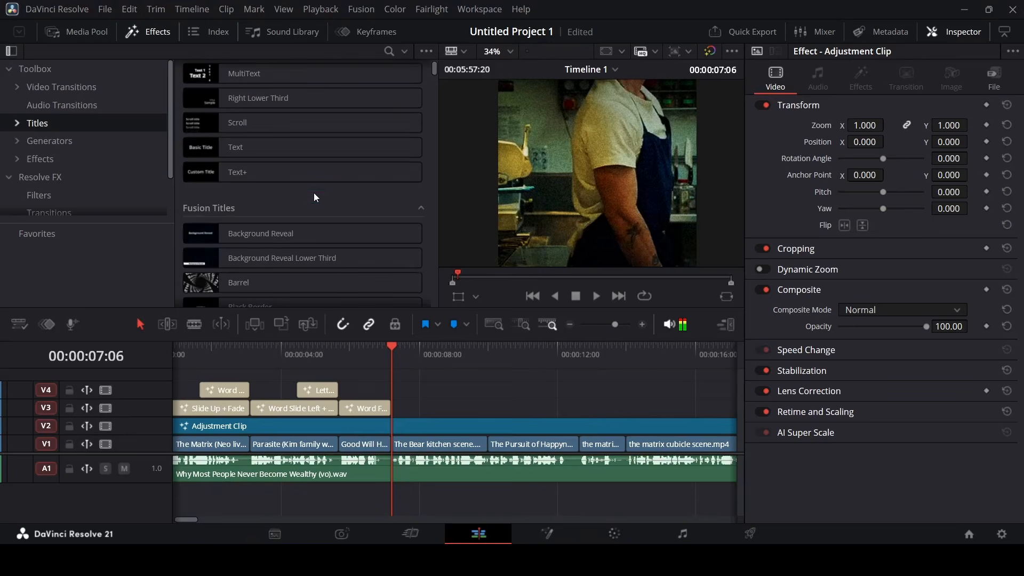
{"action": "left_click_drag", "start_coordinate": [235, 173], "coordinate": [416, 393]}
{"action": "left_click", "coordinate": [435, 389]}
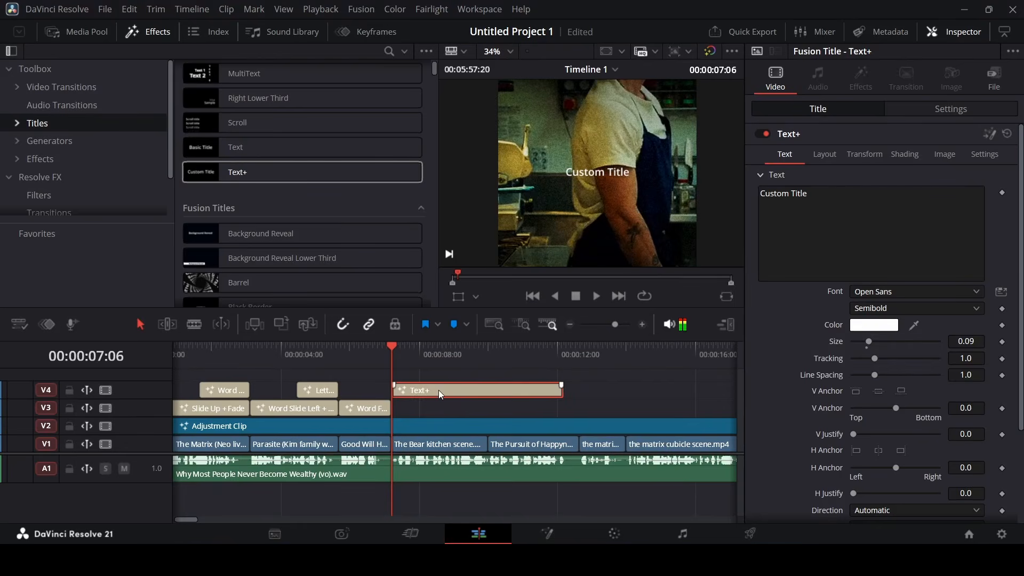
{"action": "left_click", "coordinate": [614, 559]}
{"action": "key", "text": "Right"}
{"action": "key", "text": "Right"}
{"action": "key", "text": "Right"}
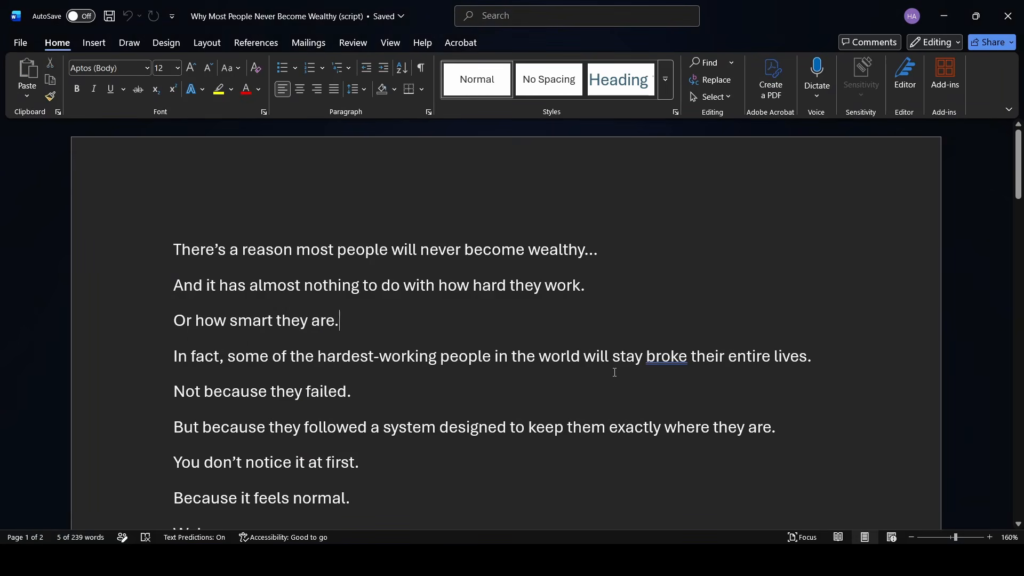
{"action": "key", "text": "shift+Right"}
{"action": "key", "text": "shift+Right"}
{"action": "key", "text": "shift+Right"}
{"action": "key", "text": "shift+Right"}
{"action": "key", "text": "shift+Right"}
{"action": "key", "text": "shift+Right"}
{"action": "key", "text": "shift+Right"}
{"action": "key", "text": "ctrl+c"}
{"action": "key", "text": "alt+Tab"}
{"action": "left_click", "coordinate": [863, 246]}
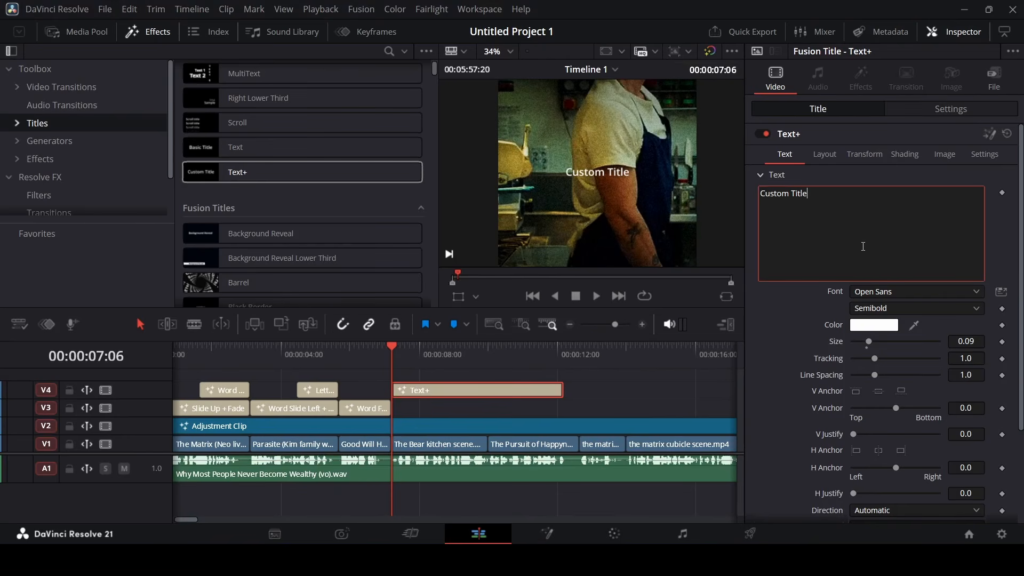
{"action": "key", "text": "ctrl+a"}
{"action": "key", "text": "ctrl+v"}
Give the 'In fact' title a Black Italic font style and size 0.3
{"action": "left_click", "coordinate": [881, 293]}
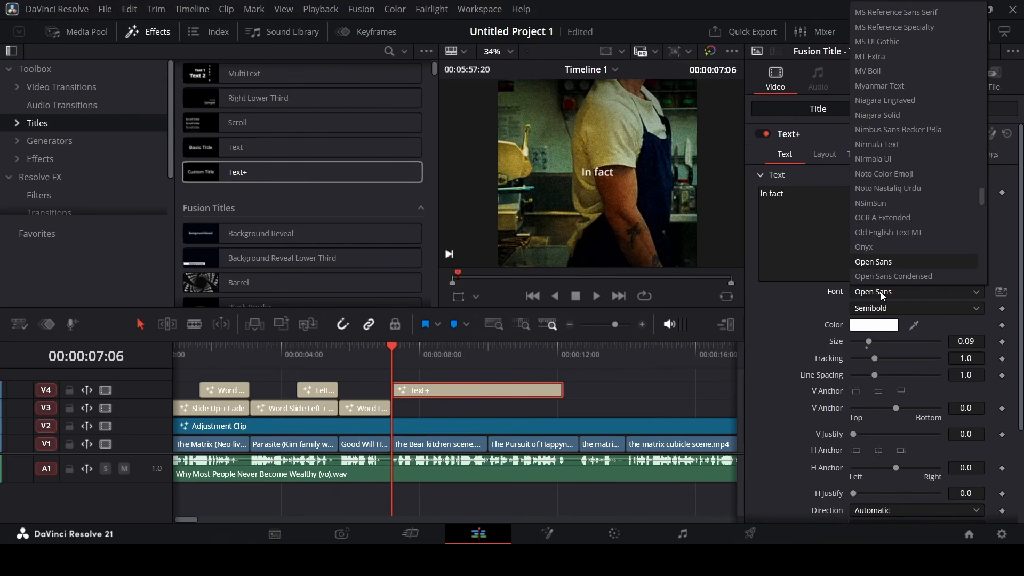
{"action": "type", "text": "inter"}
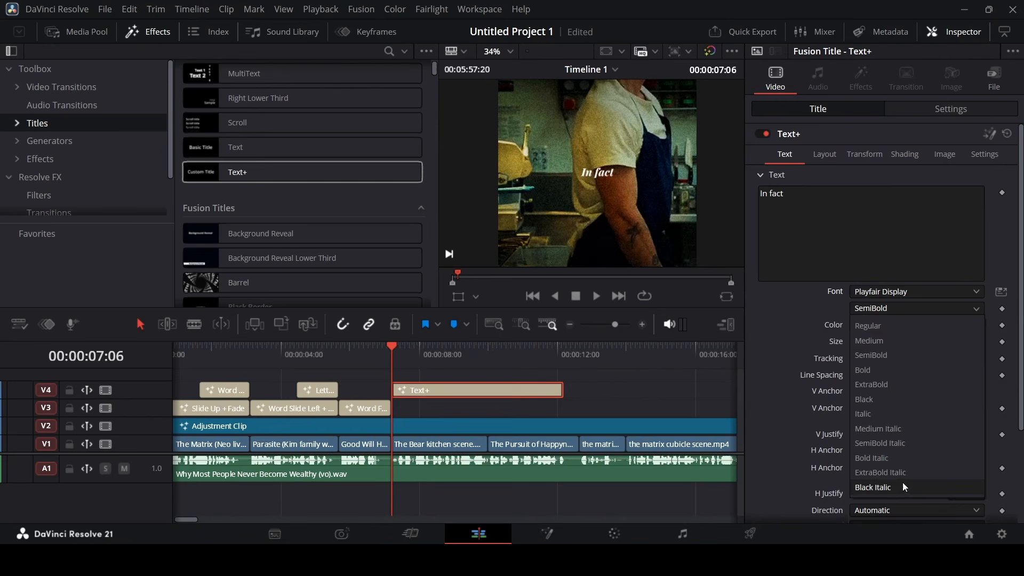
{"action": "left_click", "coordinate": [903, 485]}
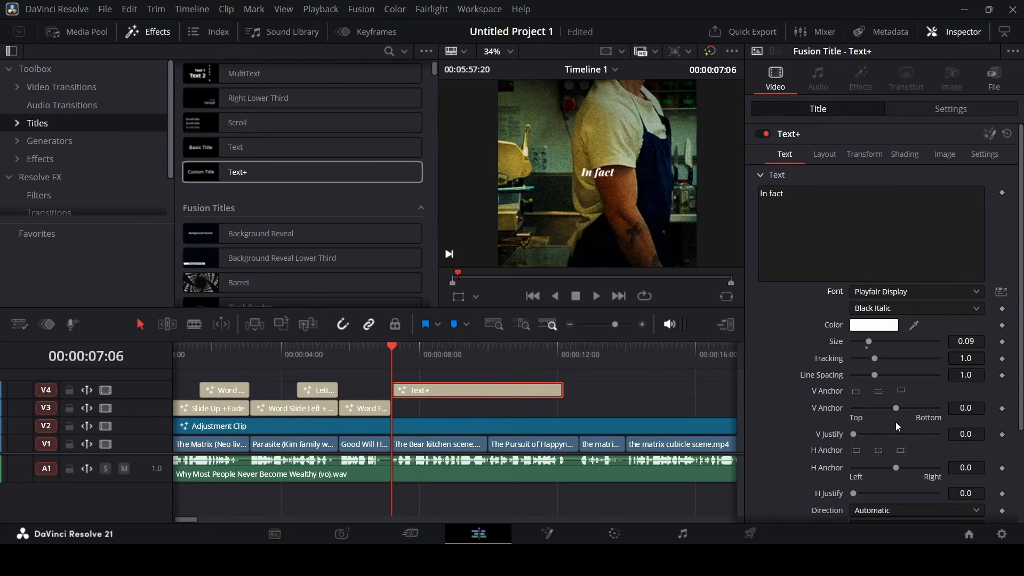
{"action": "left_click", "coordinate": [893, 342]}
{"action": "left_click", "coordinate": [894, 342]}
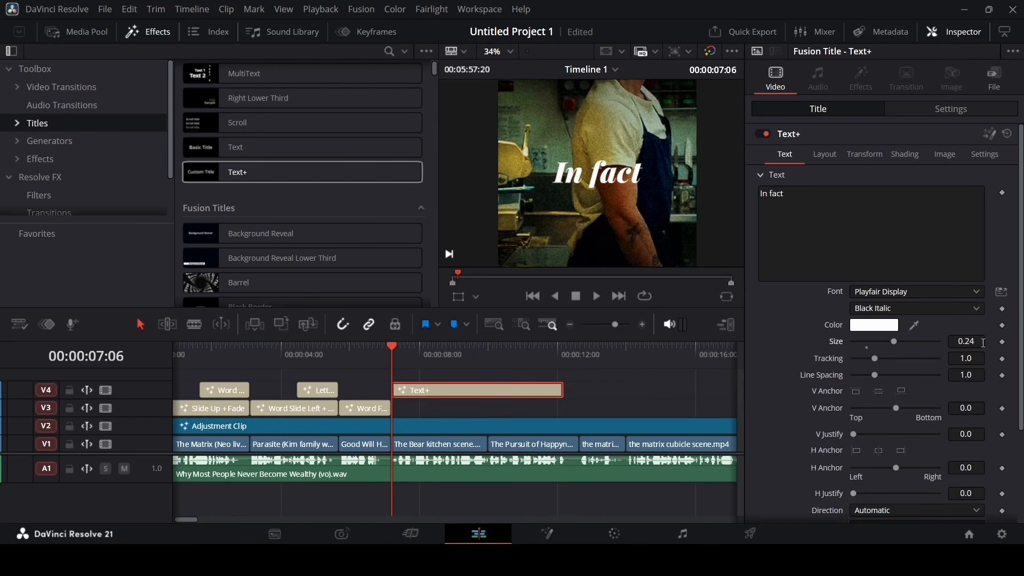
{"action": "type", "text": "0.3"}
{"action": "key", "text": "Return"}
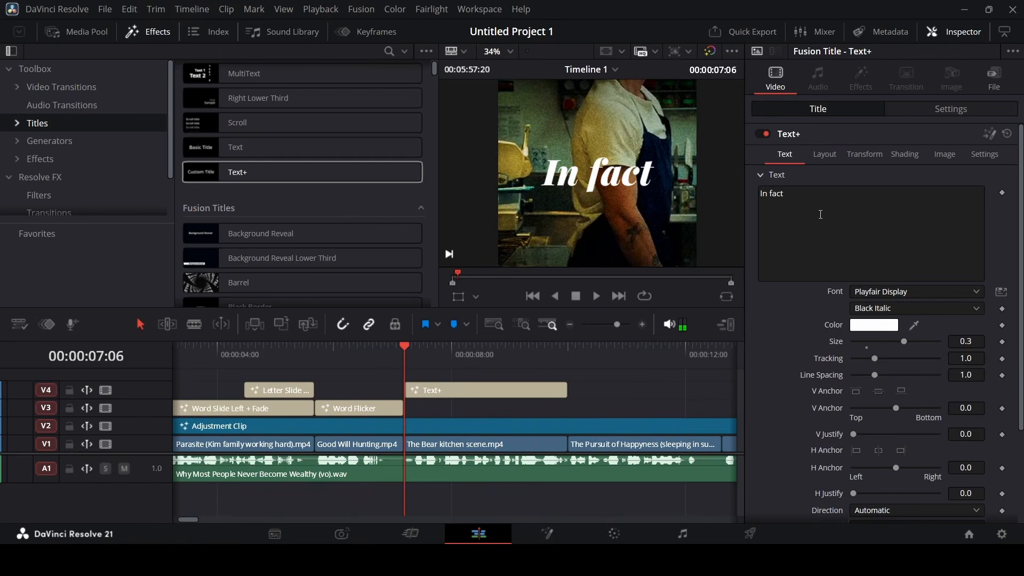
Attach a Follower modifier to the 'In fact' text and set its delay to 0.5 in Fusion
{"action": "right_click", "coordinate": [817, 201]}
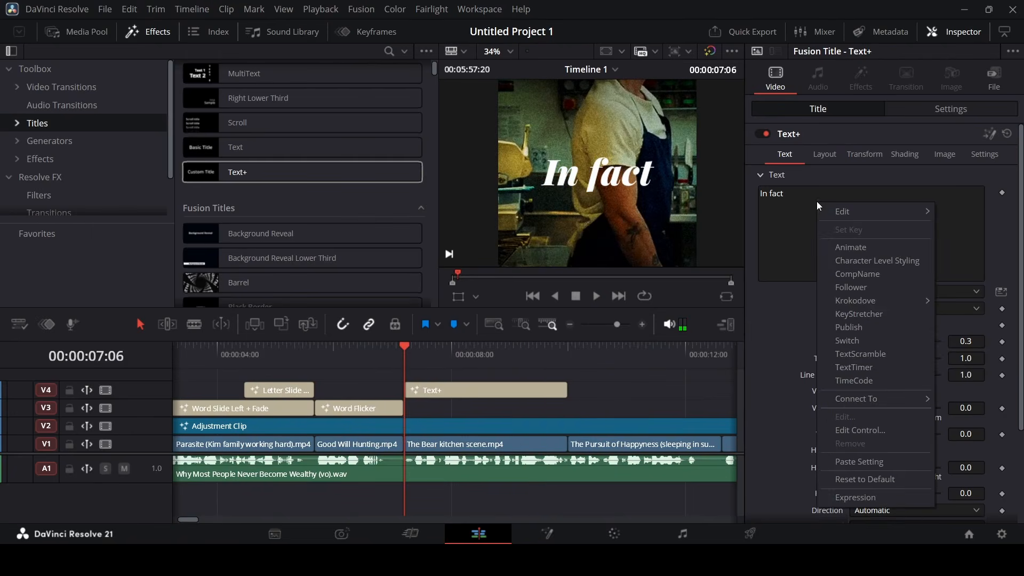
{"action": "left_click", "coordinate": [859, 285]}
{"action": "left_click", "coordinate": [988, 134]}
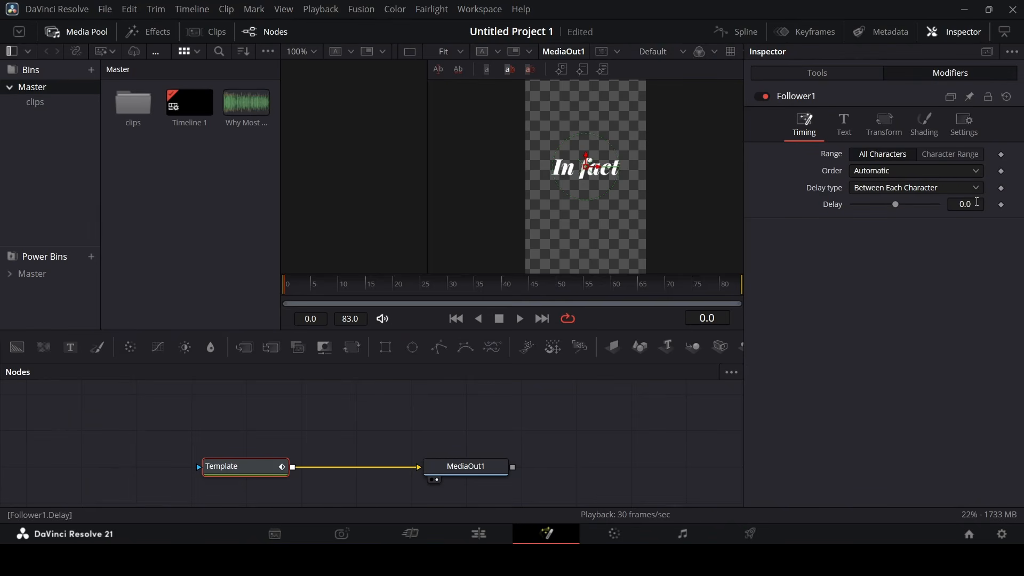
{"action": "left_click", "coordinate": [977, 203]}
{"action": "type", "text": "0.5"}
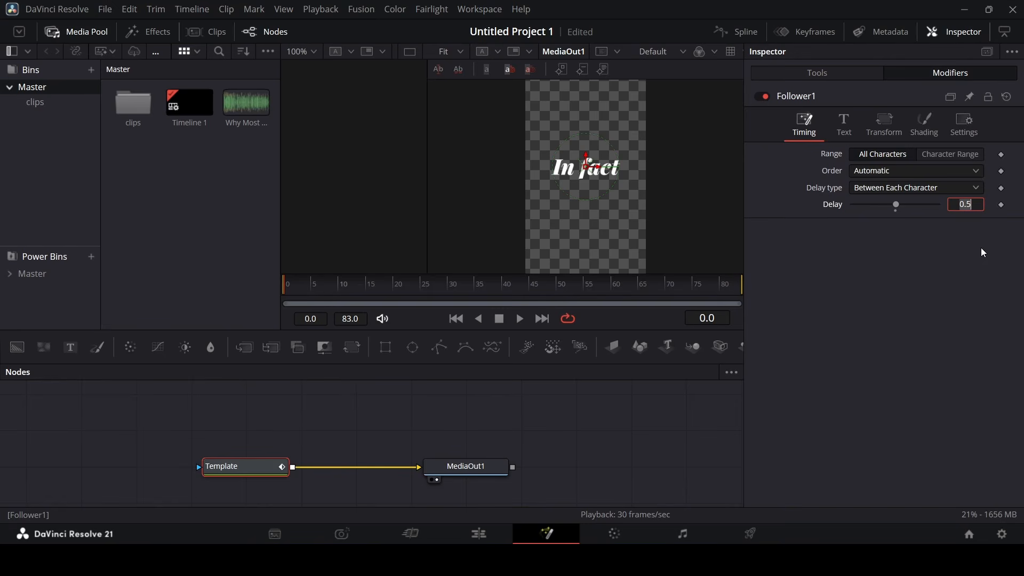
Set the Follower order to Left to Right and transform whole Words
{"action": "left_click", "coordinate": [349, 288]}
{"action": "left_click", "coordinate": [886, 172]}
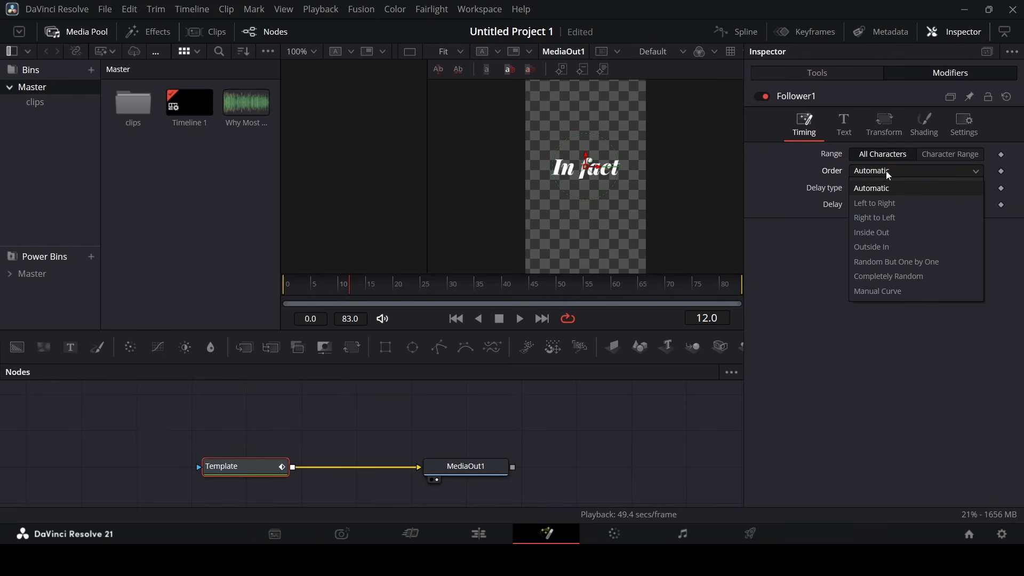
{"action": "left_click", "coordinate": [887, 202]}
{"action": "left_click", "coordinate": [853, 131]}
{"action": "left_click", "coordinate": [882, 134]}
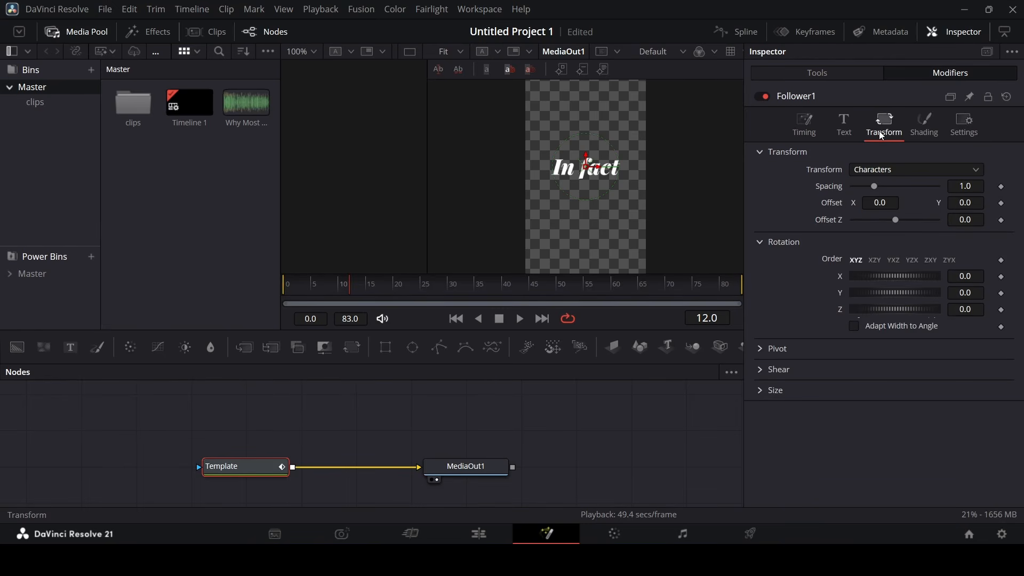
{"action": "left_click", "coordinate": [885, 169]}
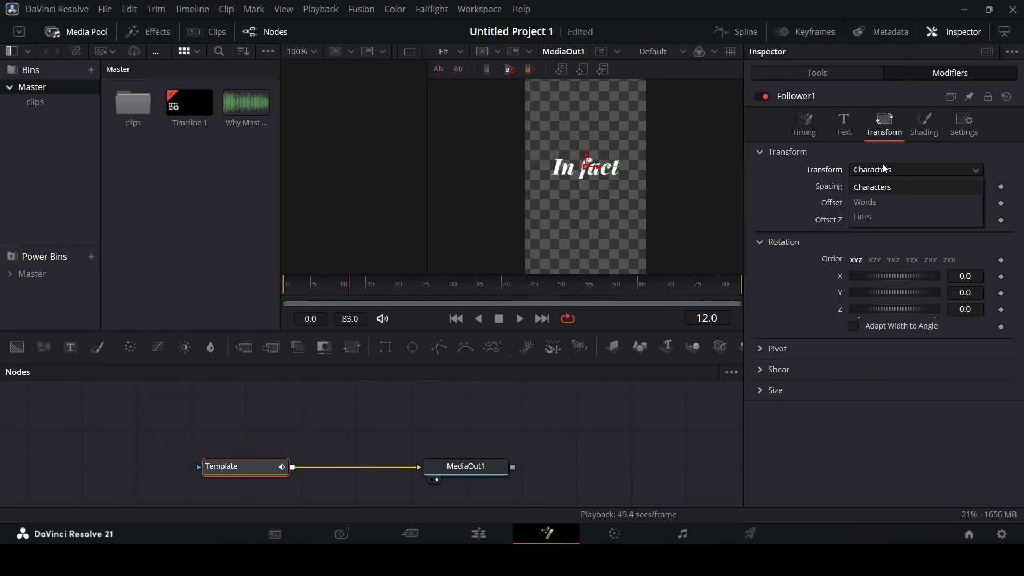
{"action": "left_click", "coordinate": [882, 199]}
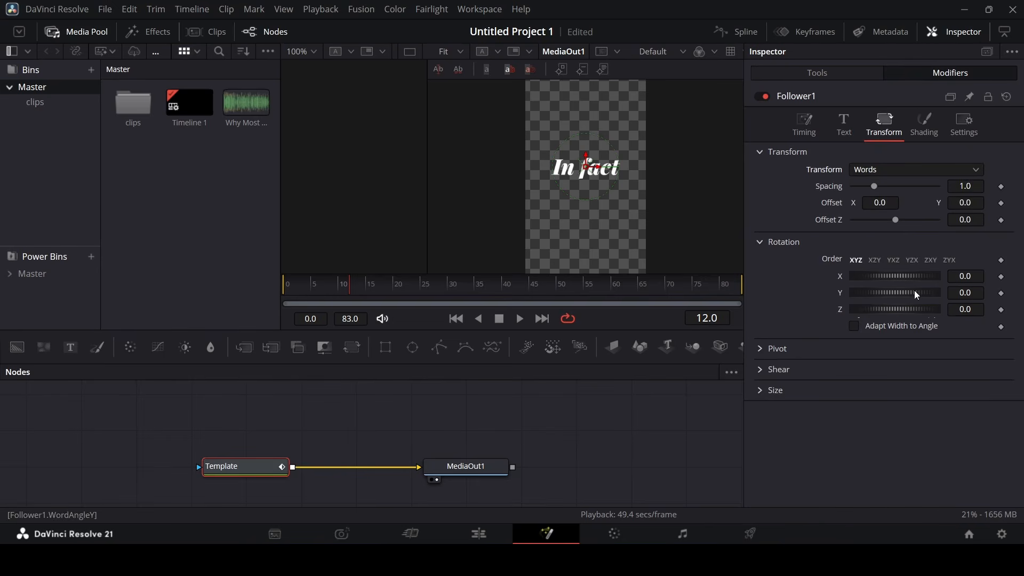
Keyframe word width and height at full size, then shrink the words to zero at the start
{"action": "left_click", "coordinate": [768, 392]}
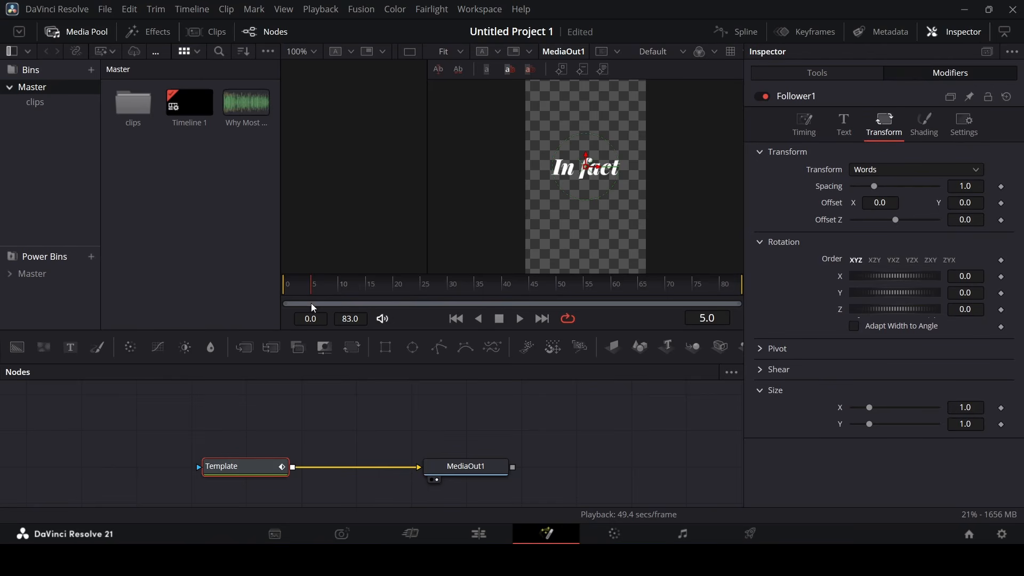
{"action": "left_click", "coordinate": [1002, 408]}
{"action": "left_click", "coordinate": [1002, 427]}
{"action": "left_click_drag", "start_coordinate": [870, 407], "coordinate": [854, 425]}
{"action": "key", "text": "space"}
{"action": "key", "text": "space"}
{"action": "left_click_drag", "start_coordinate": [304, 284], "coordinate": [356, 299]}
Readjust the Follower delay and preview the word-by-word animation
{"action": "left_click", "coordinate": [804, 124]}
{"action": "left_click", "coordinate": [976, 206]}
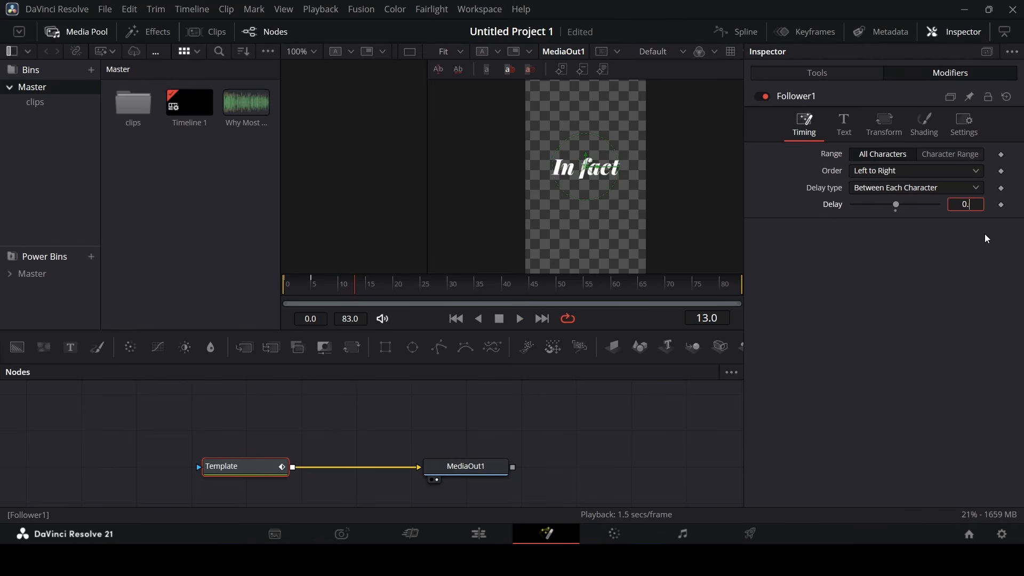
{"action": "left_click_drag", "start_coordinate": [308, 283], "coordinate": [261, 290]}
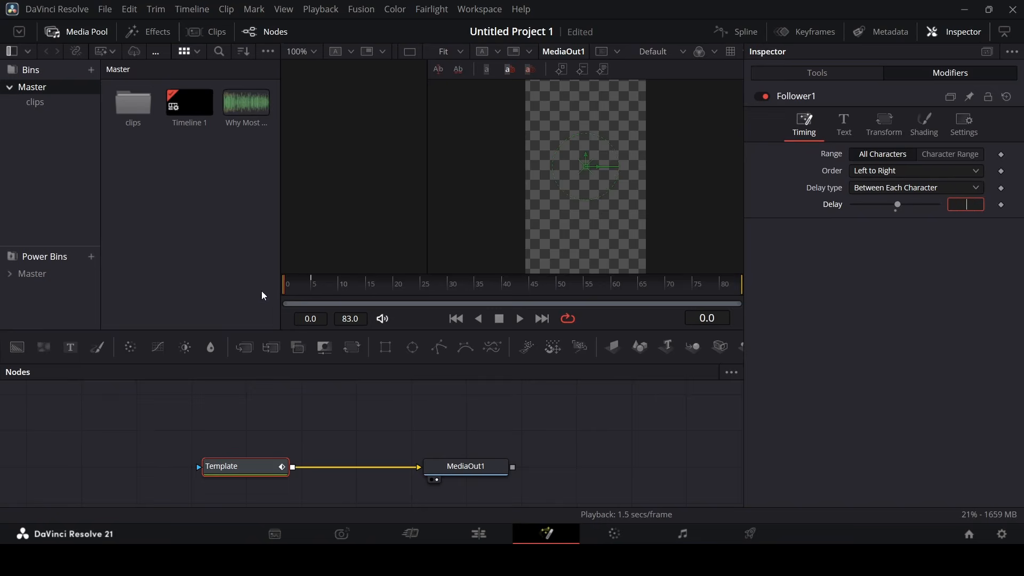
{"action": "left_click", "coordinate": [435, 392]}
{"action": "key", "text": "space"}
{"action": "key", "text": "space"}
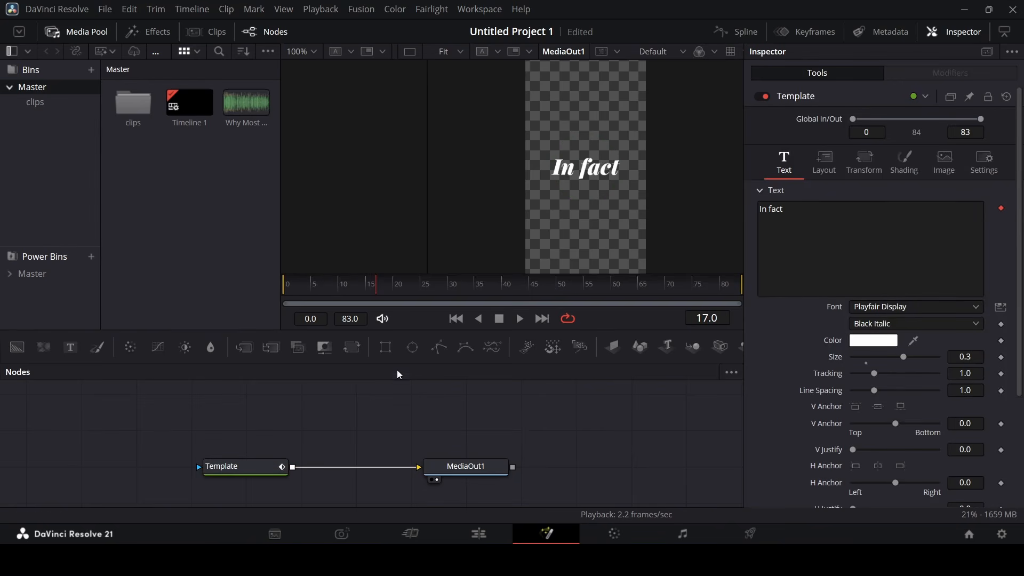
{"action": "left_click", "coordinate": [306, 292]}
{"action": "key", "text": "space"}
{"action": "left_click_drag", "start_coordinate": [306, 293], "coordinate": [254, 289]}
{"action": "key", "text": "space"}
{"action": "left_click", "coordinate": [273, 464]}
{"action": "key", "text": "space"}
{"action": "key", "text": "space"}
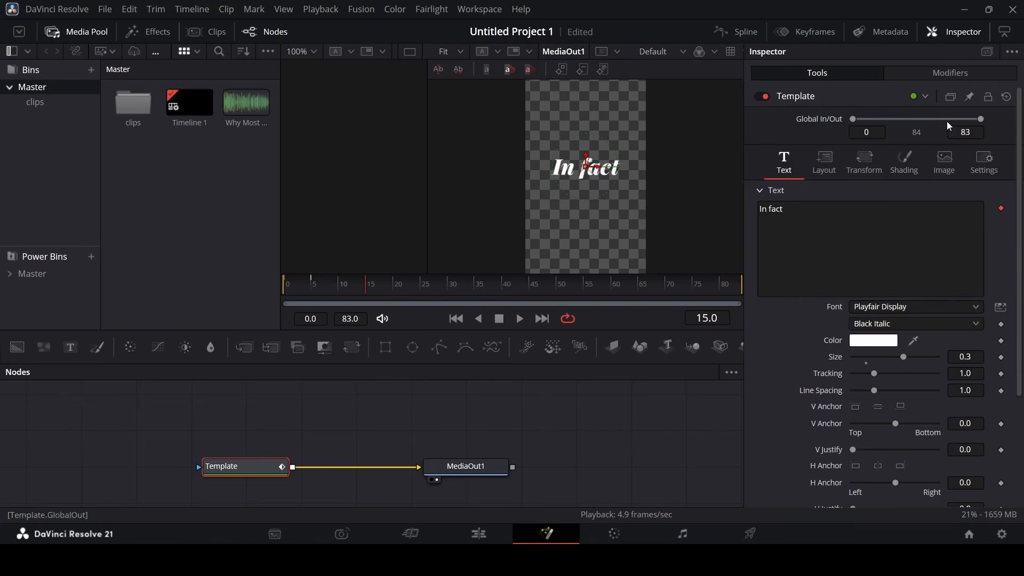
Remove the word width and height keyframes at frame 5 and check the words growing
{"action": "left_click", "coordinate": [956, 75]}
{"action": "left_click", "coordinate": [884, 125]}
{"action": "left_click", "coordinate": [336, 288]}
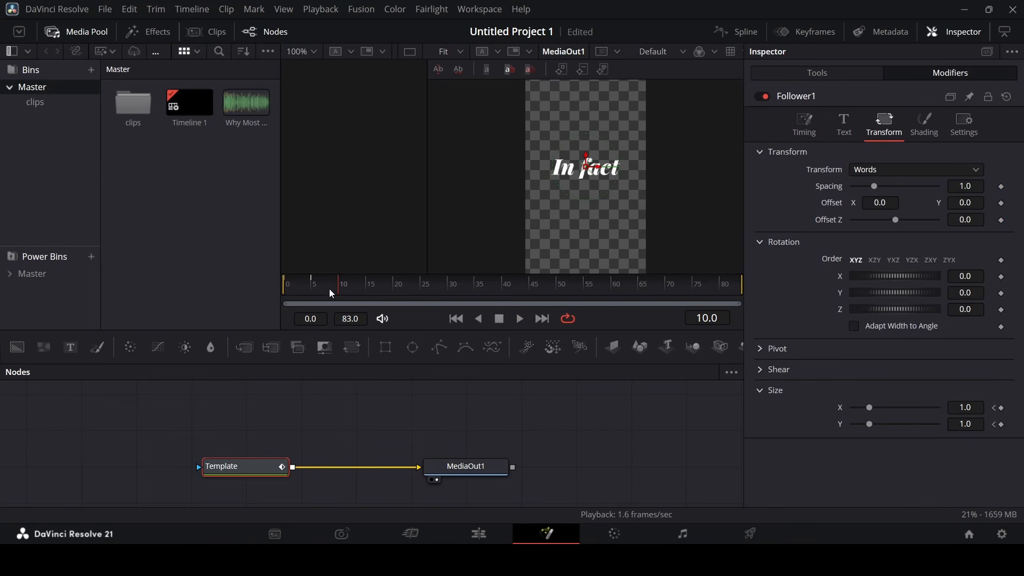
{"action": "left_click", "coordinate": [995, 425]}
{"action": "left_click", "coordinate": [1001, 425]}
{"action": "left_click", "coordinate": [1001, 408]}
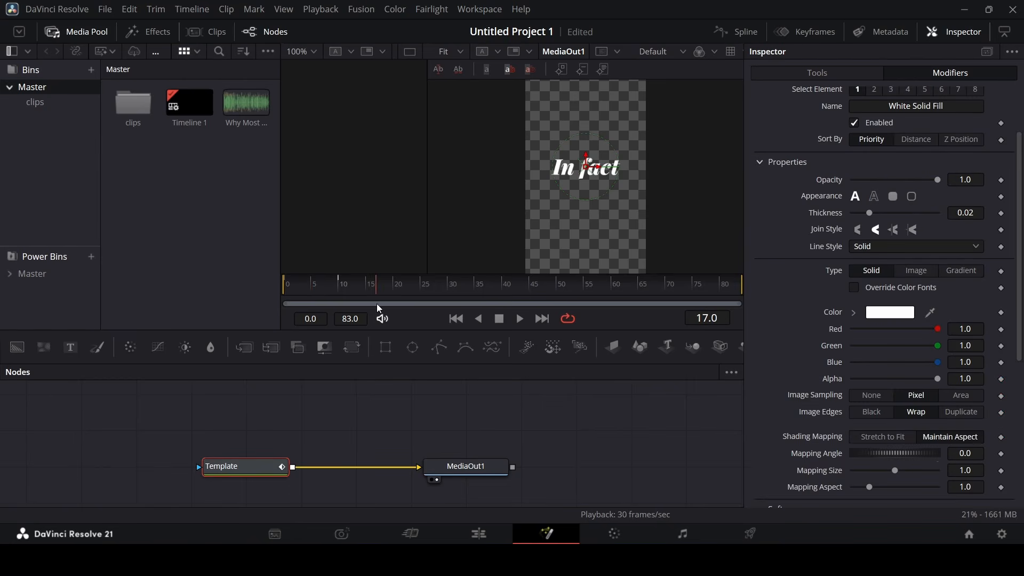
{"action": "left_click_drag", "start_coordinate": [327, 314], "coordinate": [283, 290]}
Keyframe word opacity from fully transparent at the start to opaque at frame 10
{"action": "left_click", "coordinate": [1001, 179]}
{"action": "left_click_drag", "start_coordinate": [937, 181], "coordinate": [843, 187]}
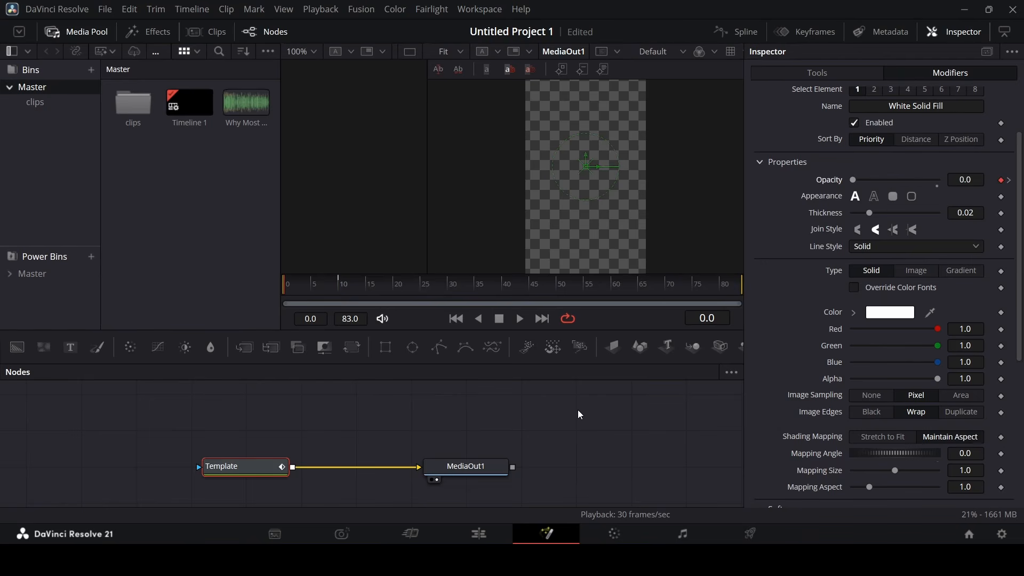
{"action": "left_click", "coordinate": [578, 411]}
{"action": "key", "text": "space"}
{"action": "key", "text": "space"}
{"action": "left_click", "coordinate": [256, 466]}
{"action": "key", "text": "shift+space"}
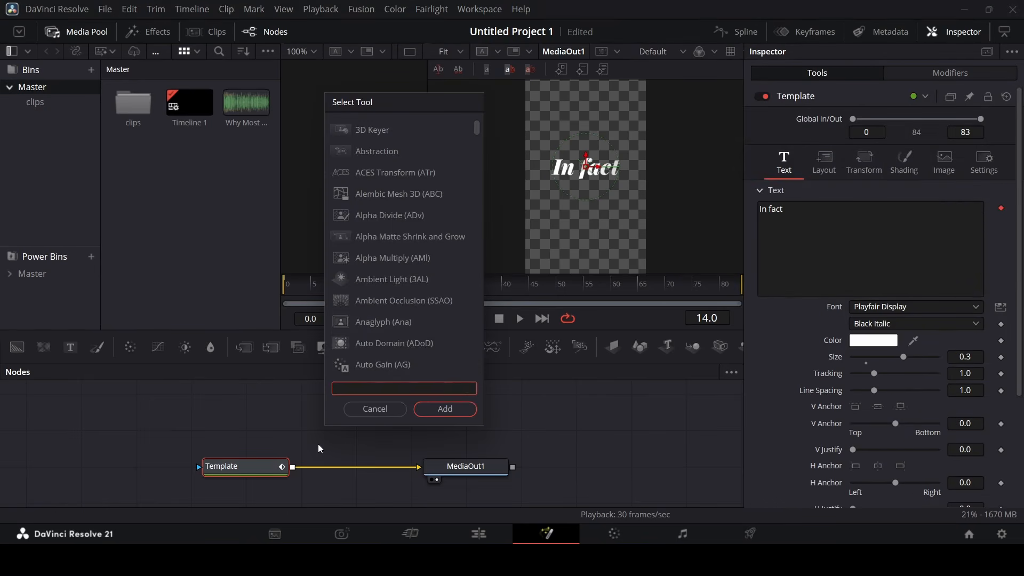
Insert a Radial Blur node after the 'In fact' title template
{"action": "type", "text": "radia"}
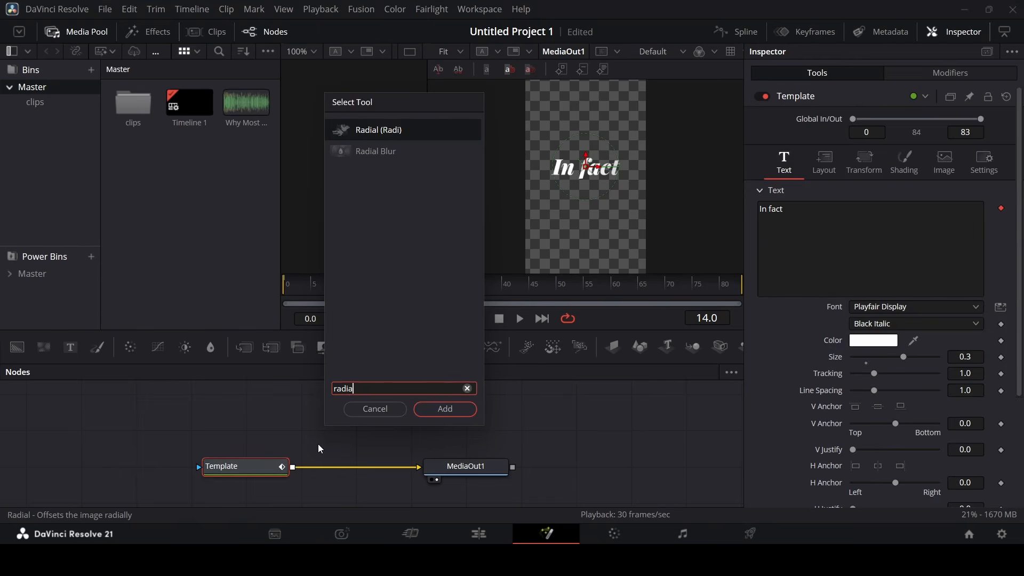
{"action": "key", "text": "Down"}
{"action": "key", "text": "Return"}
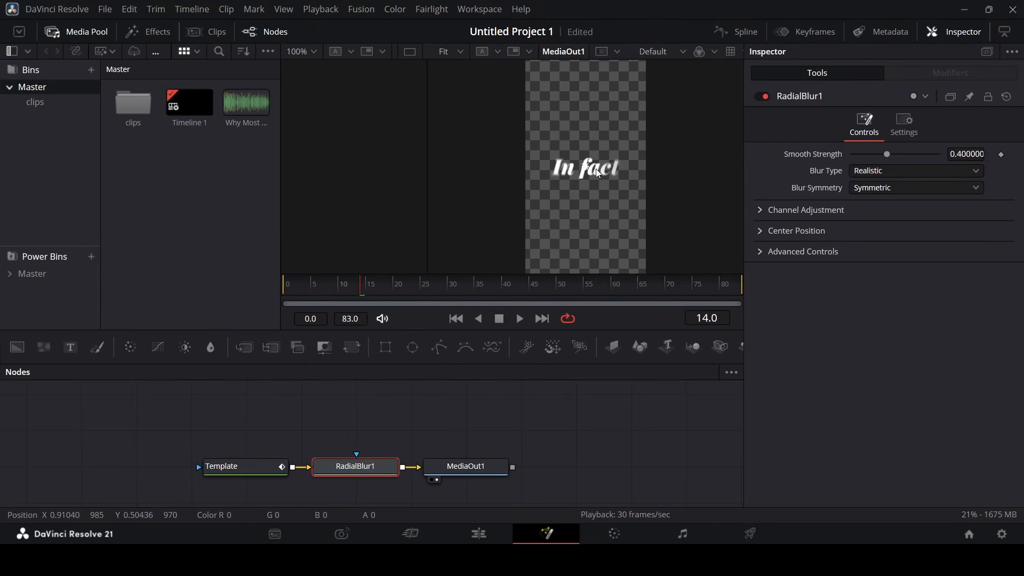
{"action": "scroll", "coordinate": [587, 168], "scroll_direction": "up", "scroll_amount": 2}
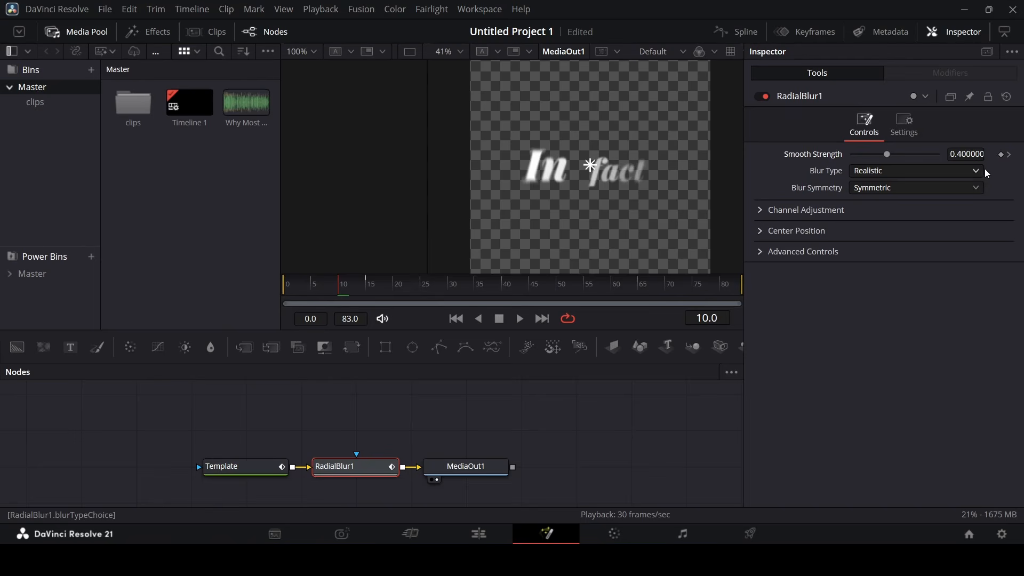
Keyframe the blur's Smooth Strength from 0.4 down to 0.1, preview it, and return to the Edit page
{"action": "left_click", "coordinate": [1001, 155]}
{"action": "mouse_move", "coordinate": [356, 290]}
{"action": "left_mouse_down"}
{"action": "mouse_move", "coordinate": [392, 297]}
{"action": "mouse_move", "coordinate": [367, 293]}
{"action": "left_mouse_up"}
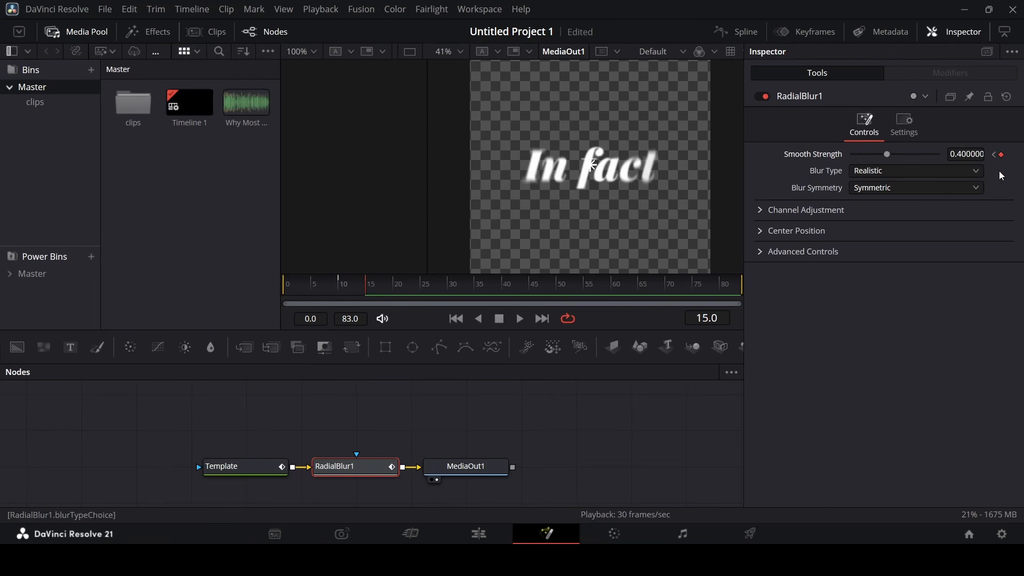
{"action": "left_click", "coordinate": [1001, 155]}
{"action": "type", "text": "1"}
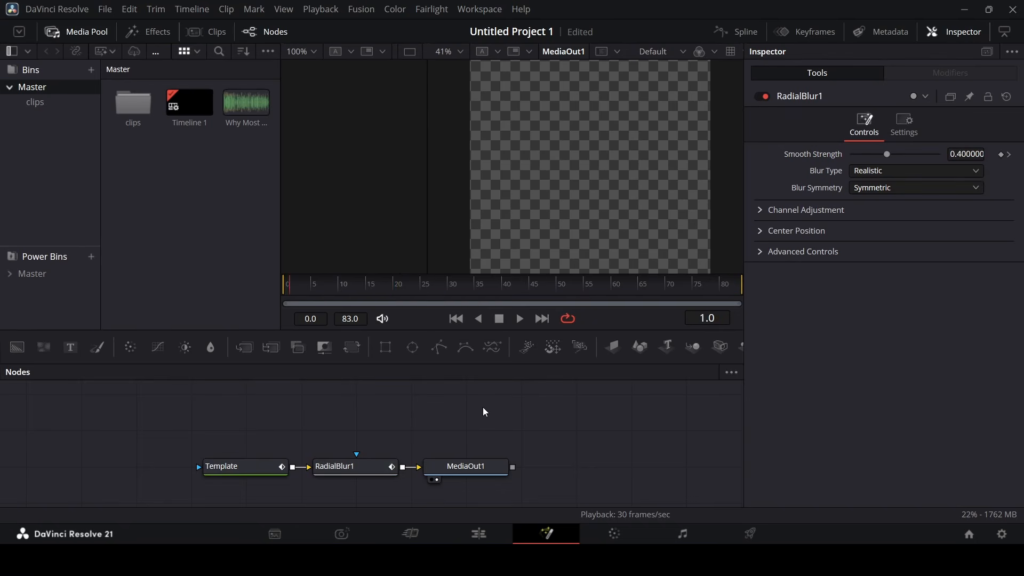
{"action": "key", "text": "space"}
{"action": "key", "text": "space"}
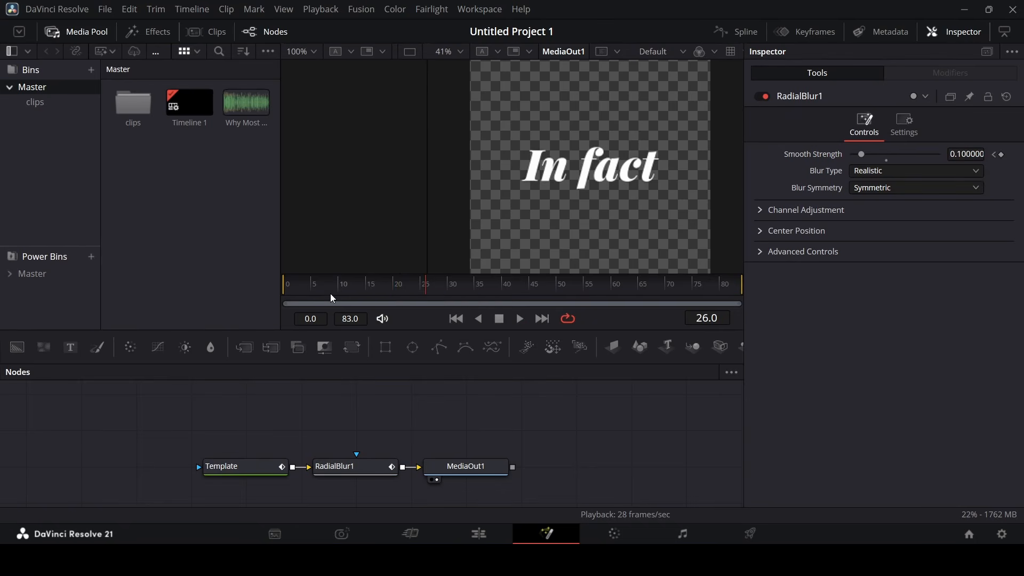
{"action": "left_click_drag", "start_coordinate": [321, 291], "coordinate": [275, 297]}
{"action": "key", "text": "space"}
{"action": "key", "text": "space"}
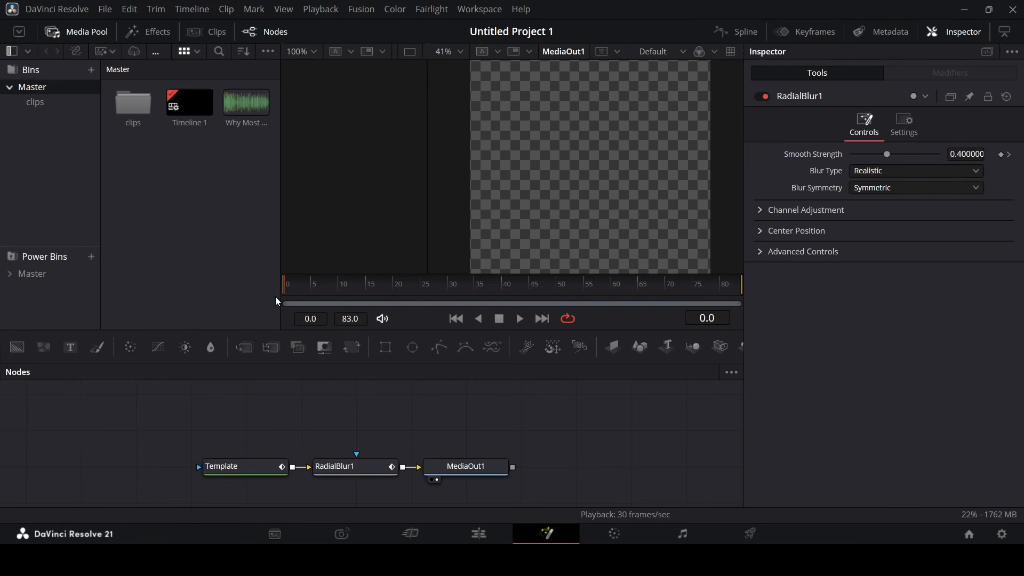
{"action": "key", "text": "space"}
{"action": "key", "text": "space"}
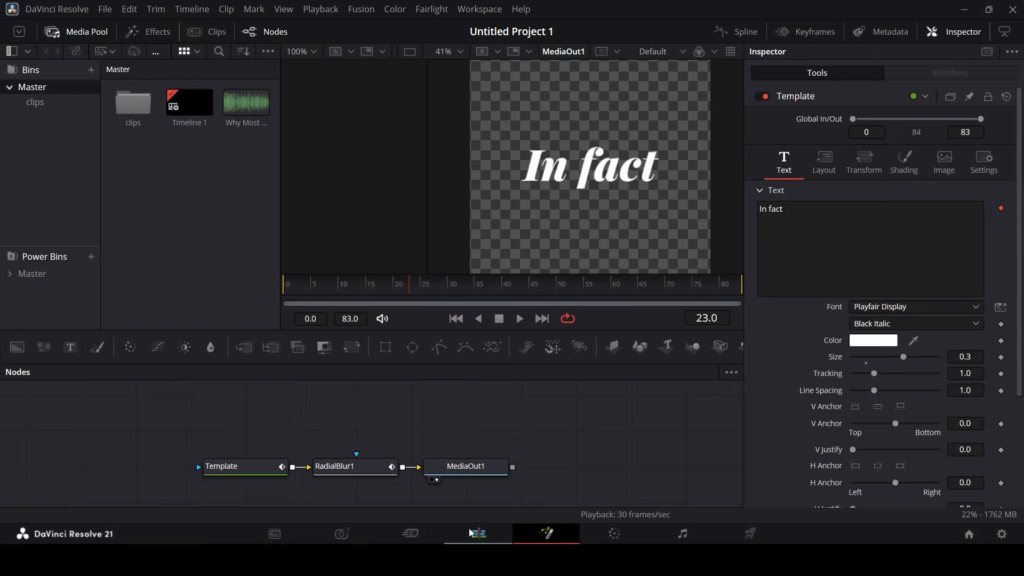
{"action": "left_click", "coordinate": [471, 533]}
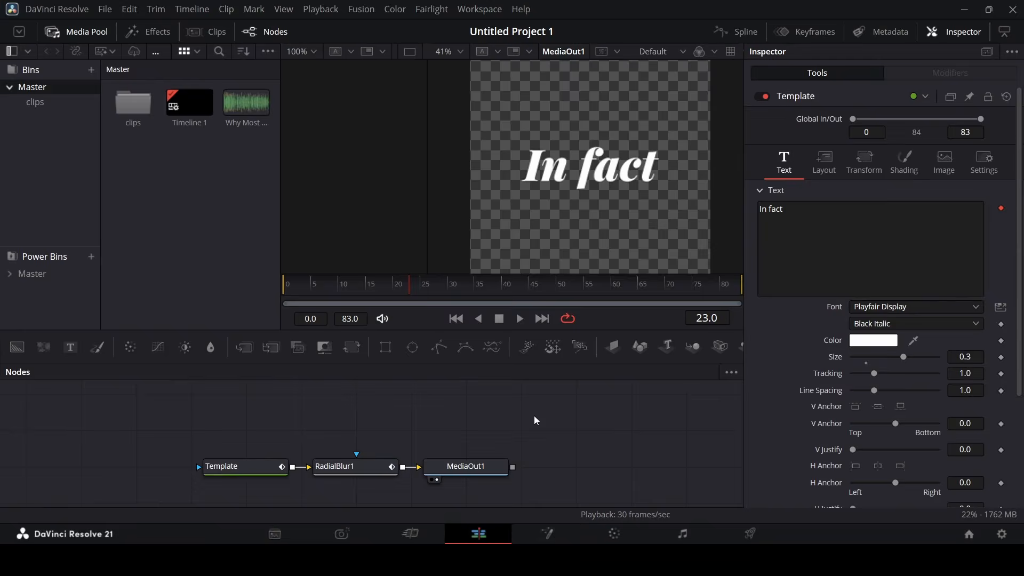
Place a new Text+ on V3 below 'In fact', adjust its vertical position, and set font Inter
{"action": "left_click_drag", "start_coordinate": [245, 173], "coordinate": [420, 340]}
{"action": "left_click_drag", "start_coordinate": [440, 410], "coordinate": [444, 408]}
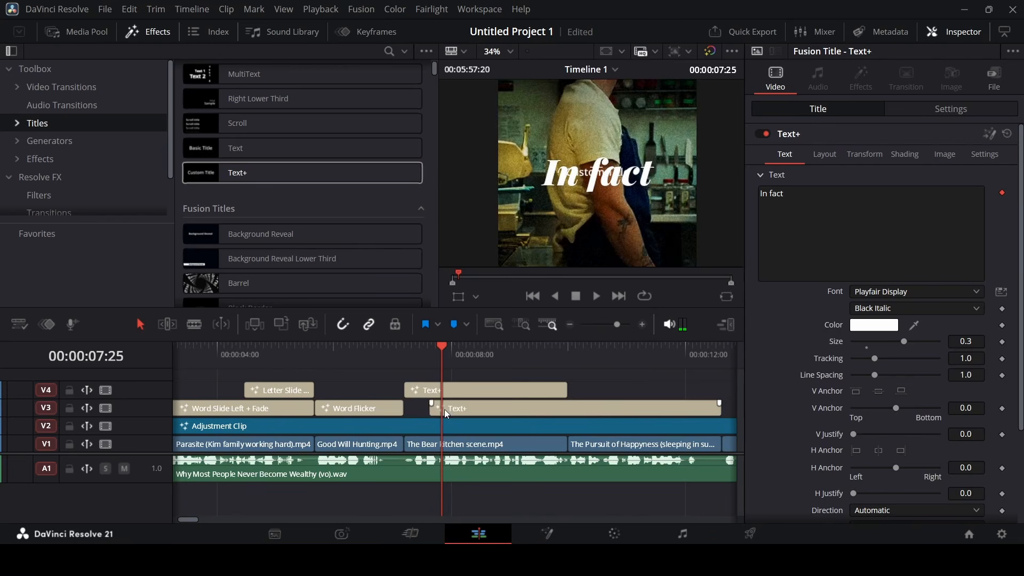
{"action": "left_click", "coordinate": [825, 161]}
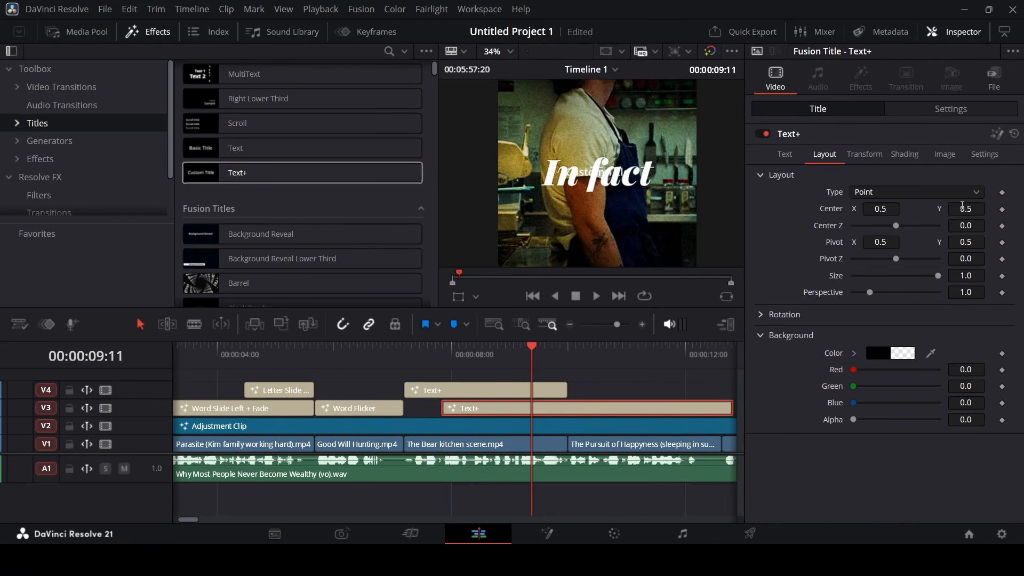
{"action": "key", "text": "Return"}
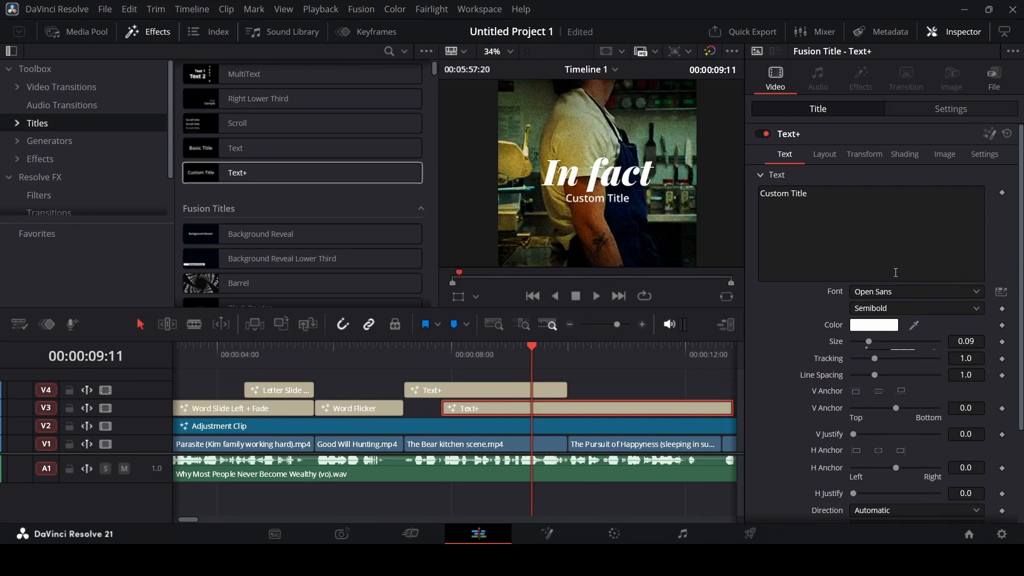
{"action": "left_click", "coordinate": [784, 154]}
{"action": "left_click", "coordinate": [905, 293]}
{"action": "left_click", "coordinate": [904, 289]}
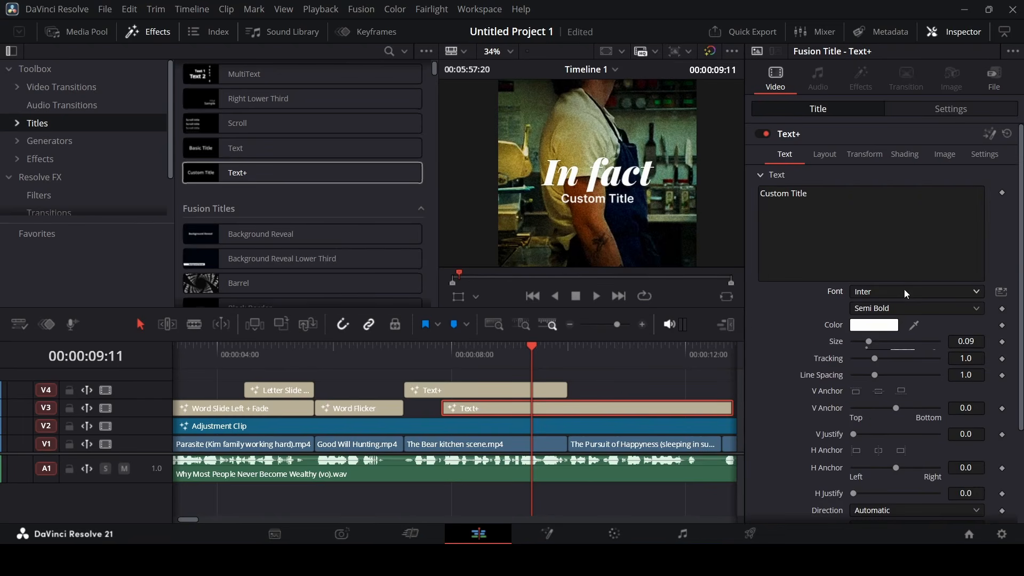
Copy 'some of the hardest-working people' from the script and paste it as the title text
{"action": "key", "text": "alt+Tab"}
{"action": "key", "text": "ctrl+Right"}
{"action": "key", "text": "ctrl+Right"}
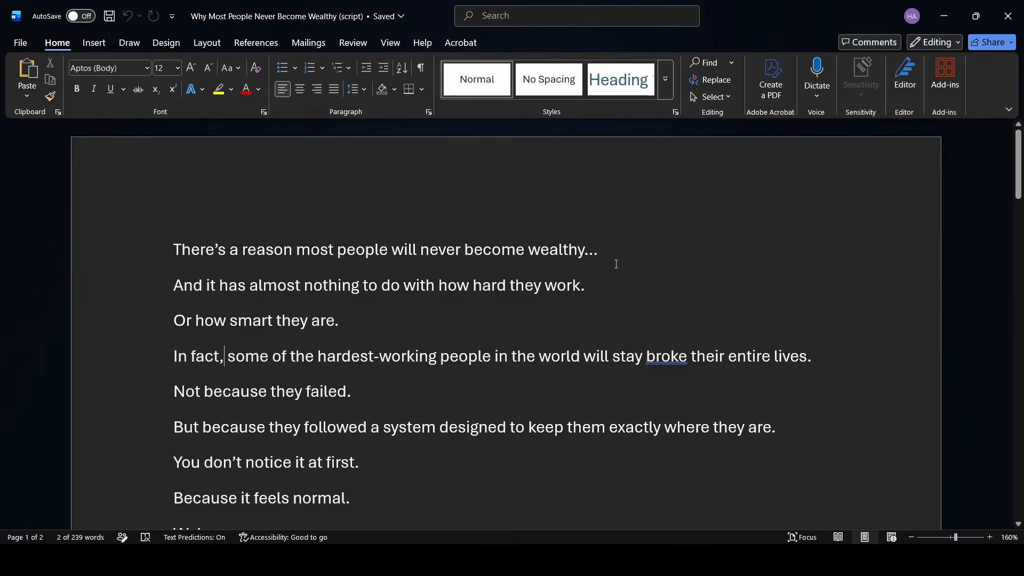
{"action": "key", "text": "ctrl+shift+Right"}
{"action": "key", "text": "ctrl+shift+Right"}
{"action": "key", "text": "ctrl+shift+Right"}
{"action": "key", "text": "ctrl+shift+Right"}
{"action": "key", "text": "ctrl+shift+Right"}
{"action": "key", "text": "ctrl+shift+Right"}
{"action": "key", "text": "ctrl+shift+Right"}
{"action": "key", "text": "ctrl+c"}
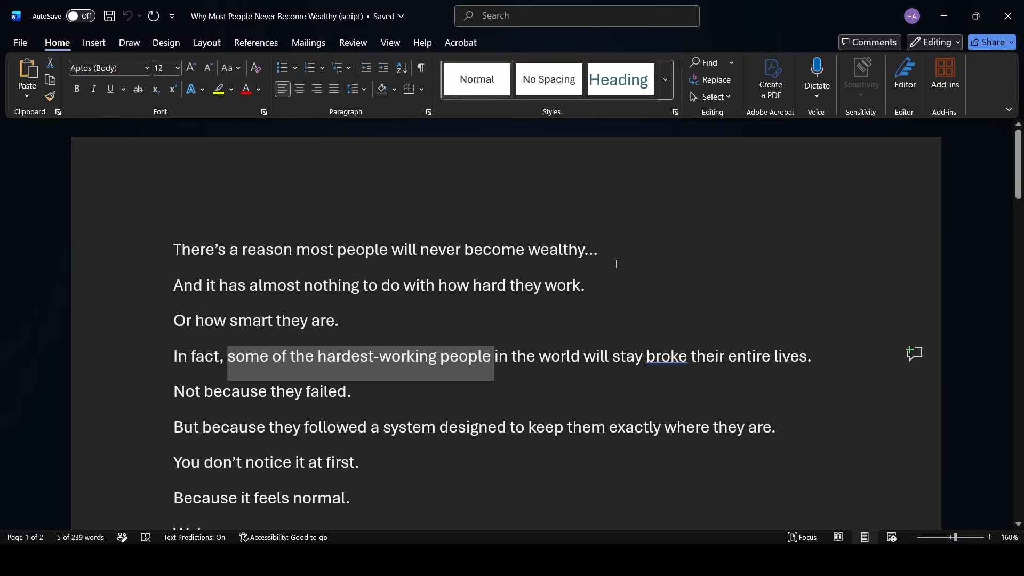
{"action": "key", "text": "alt+Tab"}
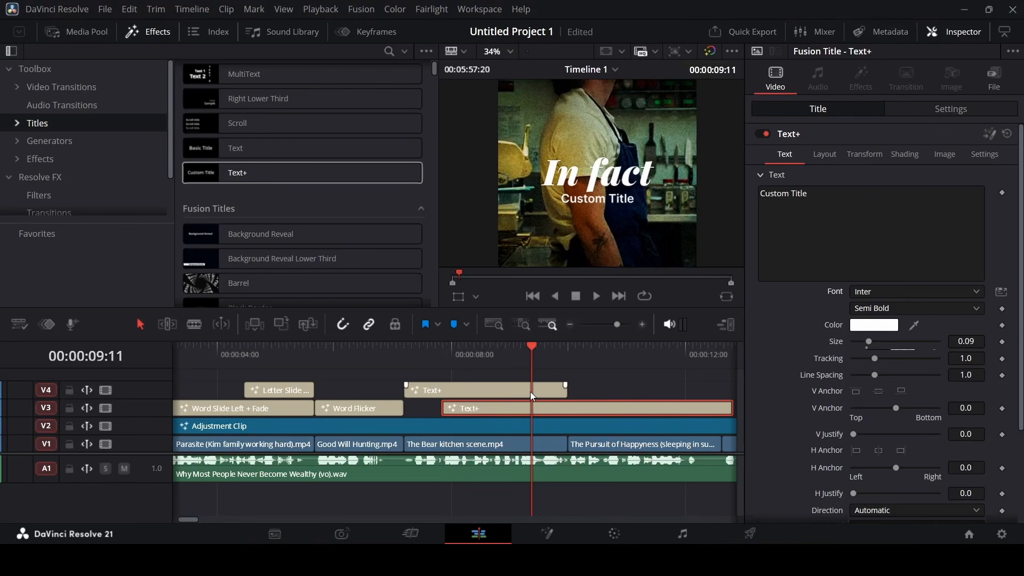
{"action": "left_click", "coordinate": [851, 213]}
{"action": "key", "text": "ctrl+a"}
{"action": "key", "text": "ctrl+v"}
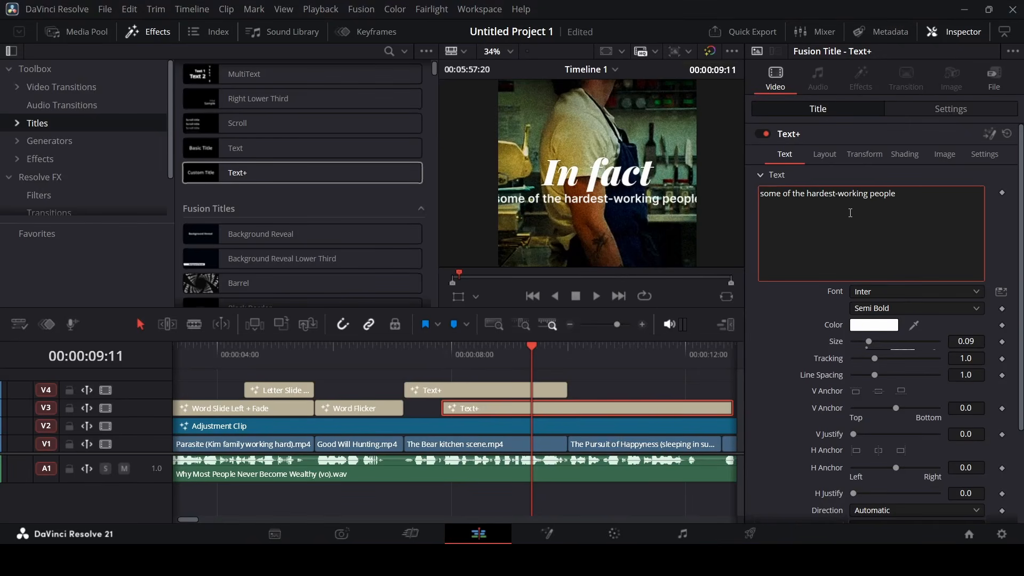
Set the subtitle to Regular weight, size 0.07 and tracking 0.96
{"action": "left_click", "coordinate": [980, 343]}
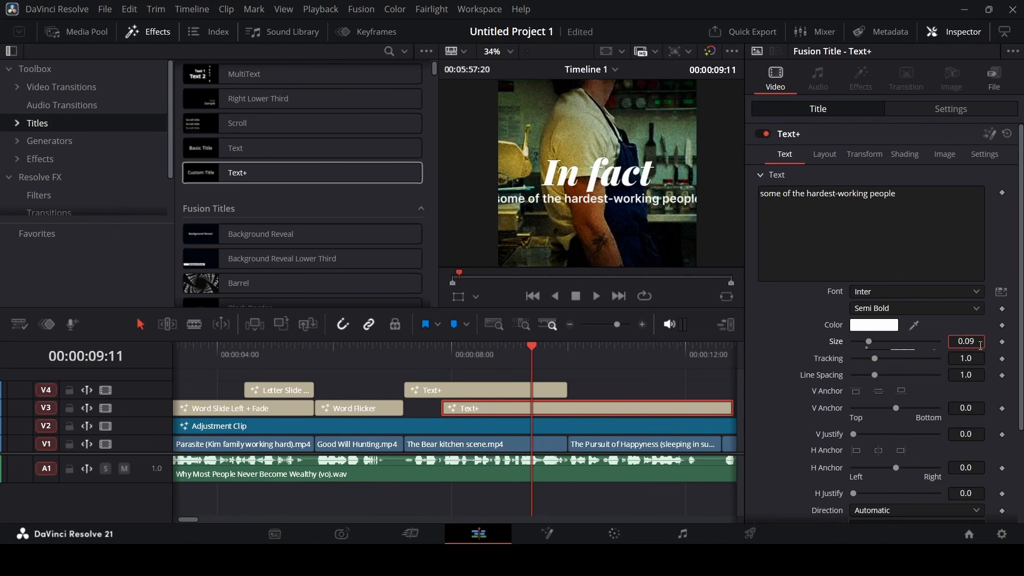
{"action": "type", "text": "8"}
{"action": "key", "text": "Tab"}
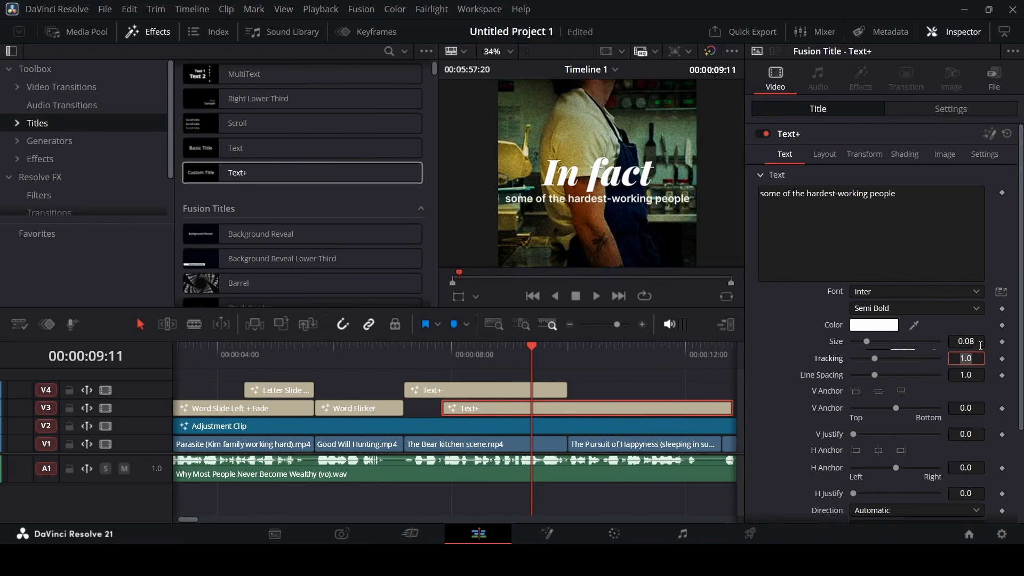
{"action": "left_click", "coordinate": [918, 308]}
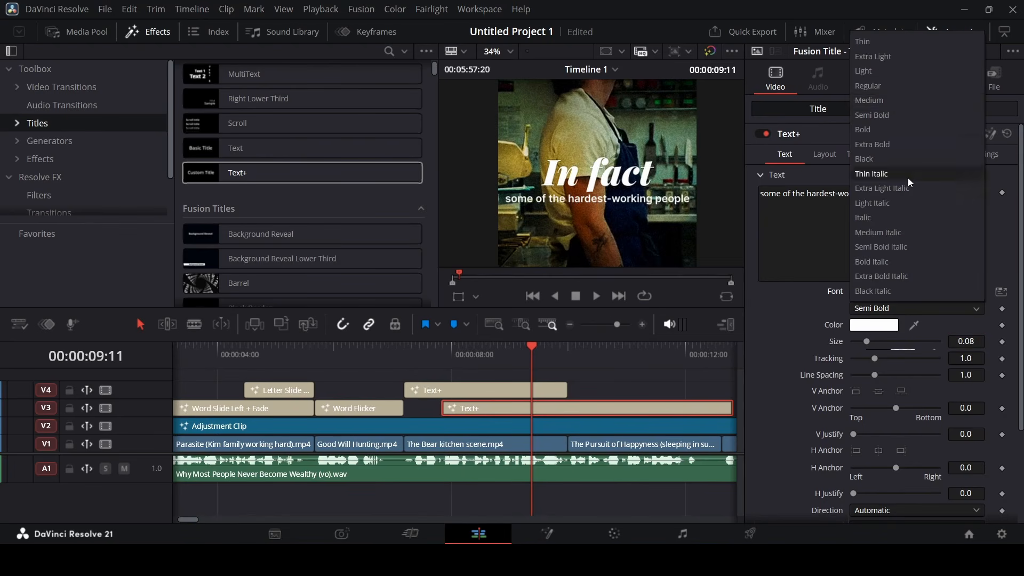
{"action": "left_click", "coordinate": [892, 86]}
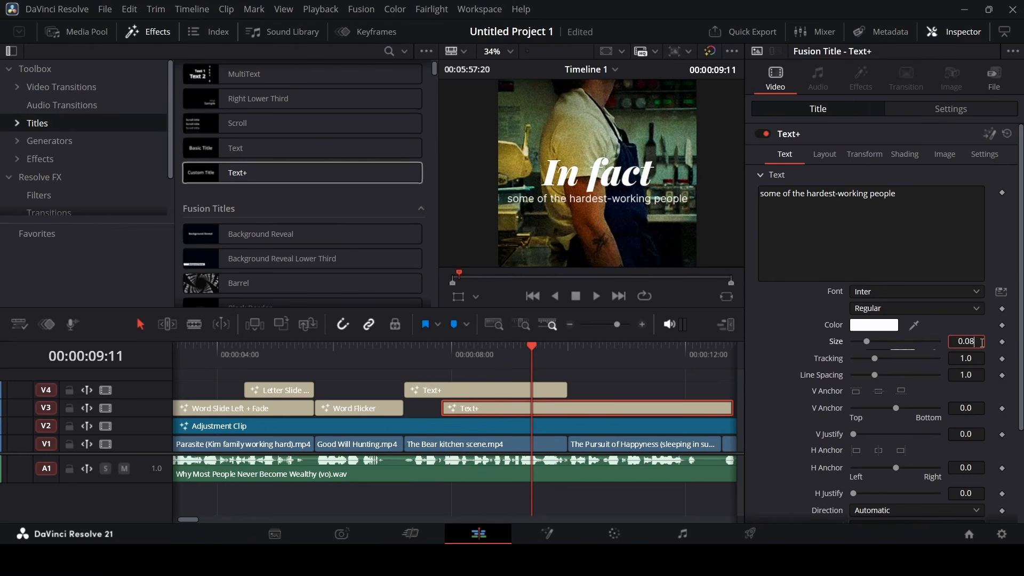
{"action": "key", "text": "BackSpace"}
{"action": "type", "text": "7"}
{"action": "key", "text": "Tab"}
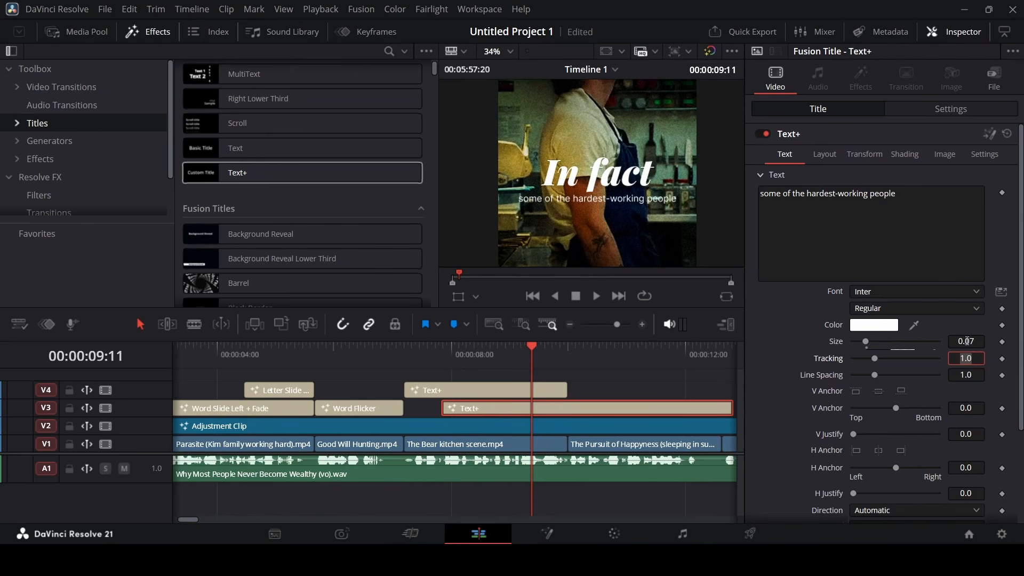
{"action": "left_click_drag", "start_coordinate": [875, 359], "coordinate": [872, 359]}
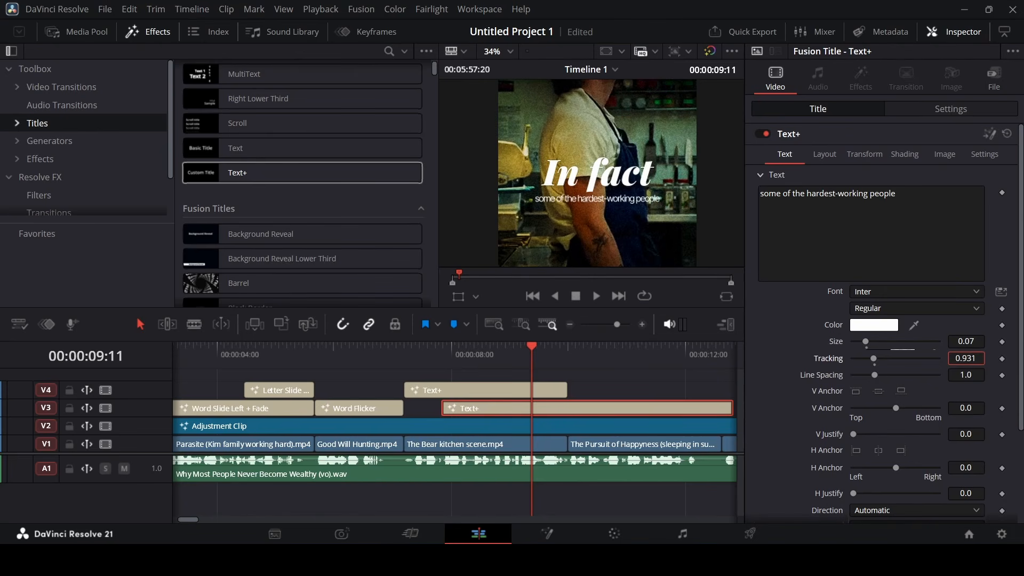
{"action": "key", "text": "Return"}
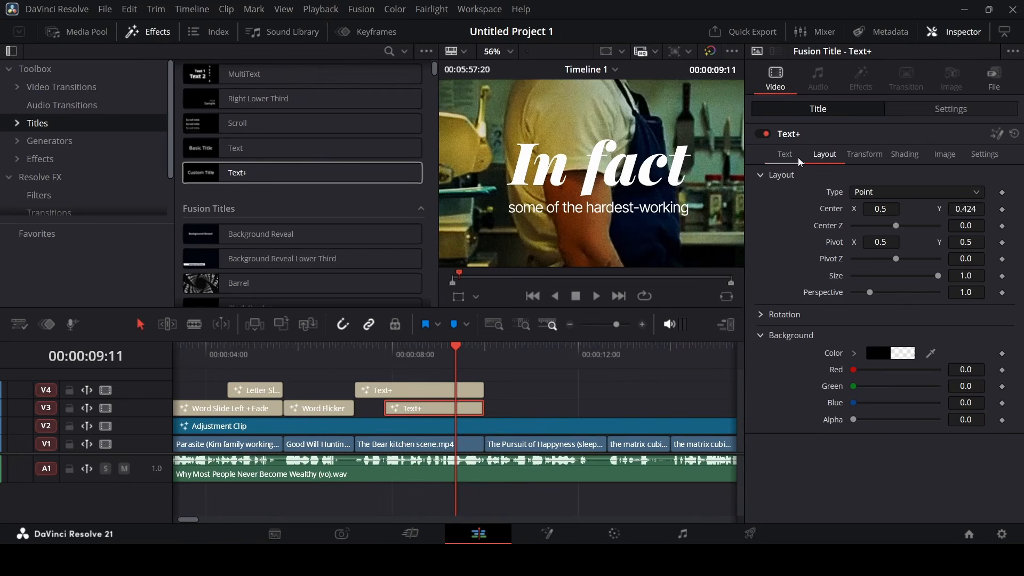
Apply character level styling in Fusion to make 'hardest-working' bold yellow
{"action": "left_click", "coordinate": [790, 156]}
{"action": "right_click", "coordinate": [909, 220]}
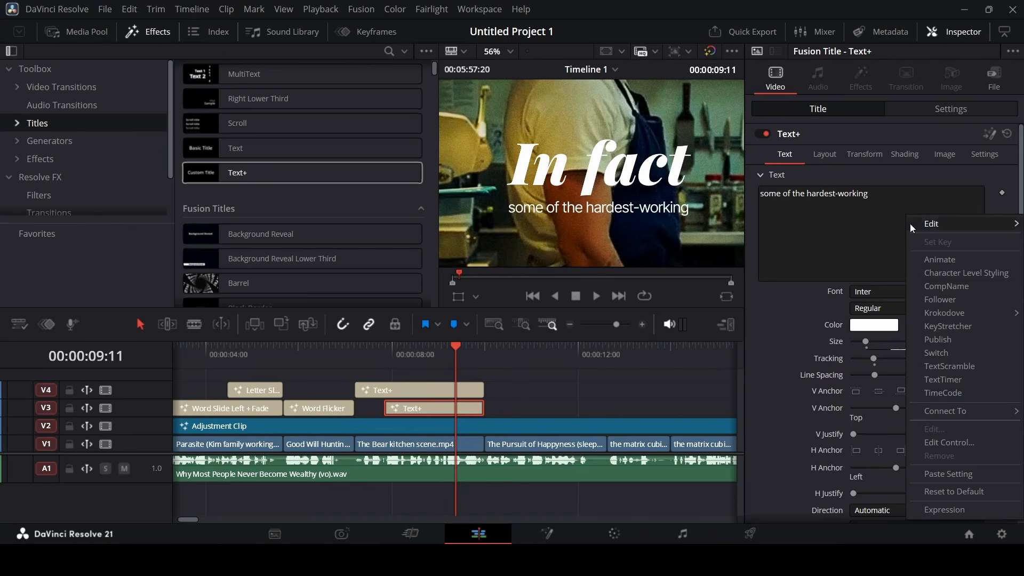
{"action": "left_click", "coordinate": [953, 272]}
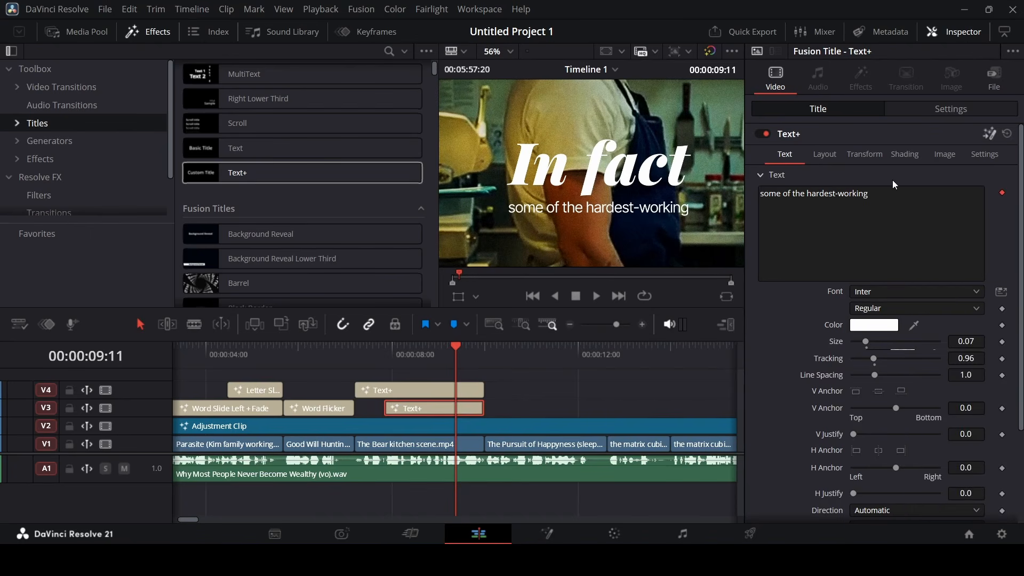
{"action": "key", "text": "shift+5"}
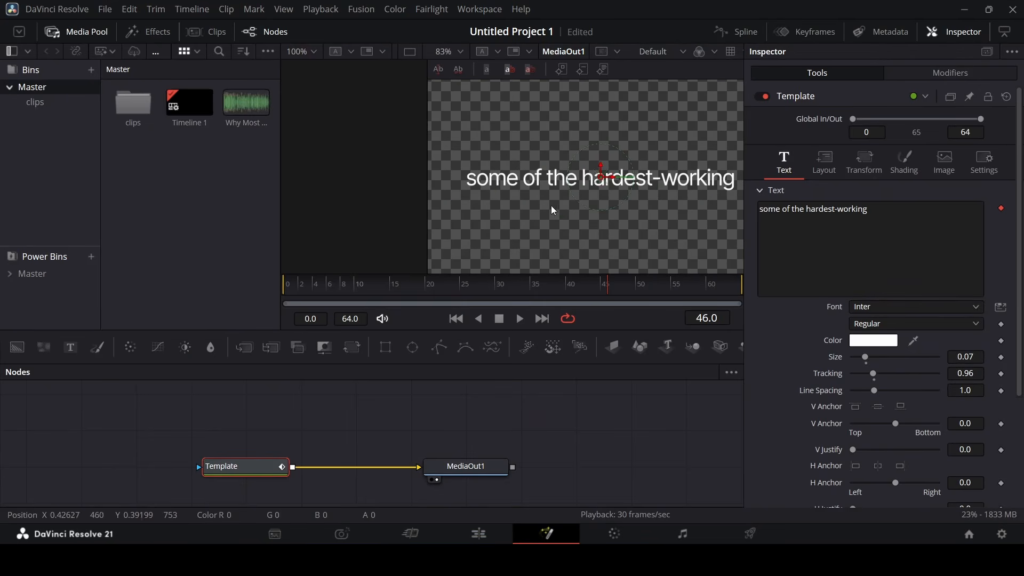
{"action": "scroll", "coordinate": [639, 209], "scroll_direction": "up", "scroll_amount": 2}
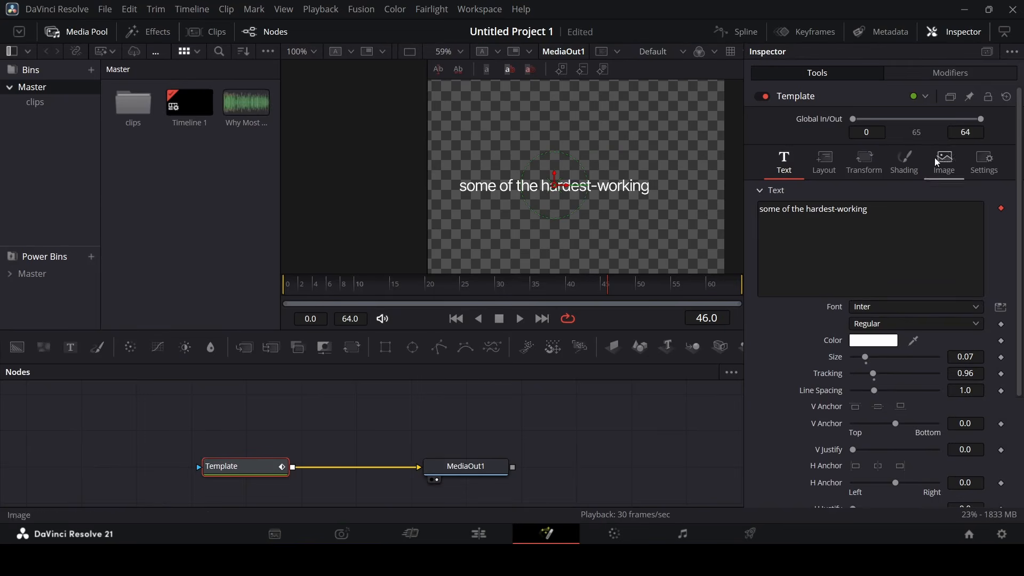
{"action": "left_click", "coordinate": [950, 73]}
{"action": "left_click", "coordinate": [590, 214]}
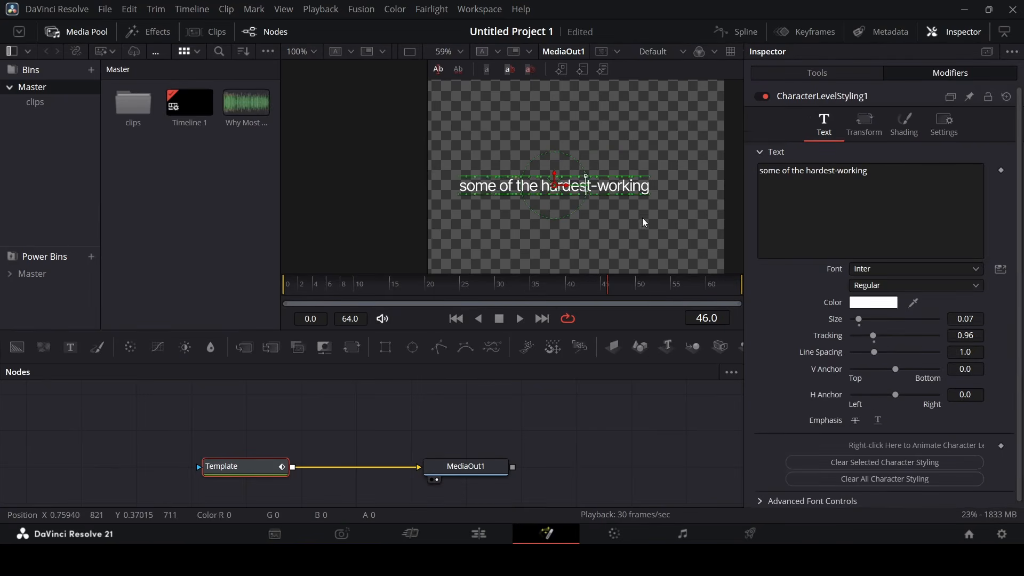
{"action": "left_click", "coordinate": [660, 219]}
{"action": "left_click_drag", "start_coordinate": [660, 218], "coordinate": [538, 186]}
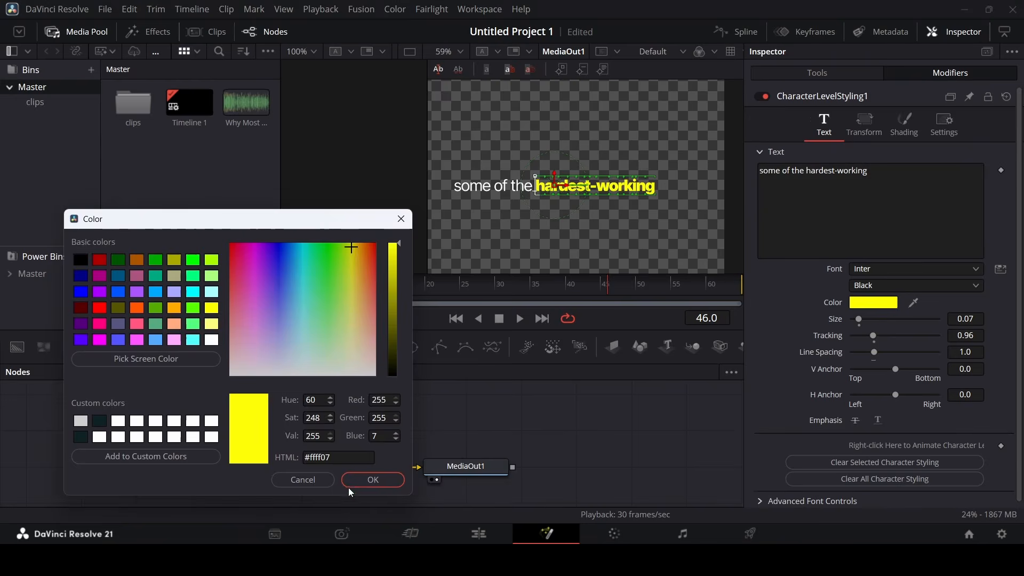
{"action": "left_click", "coordinate": [352, 485]}
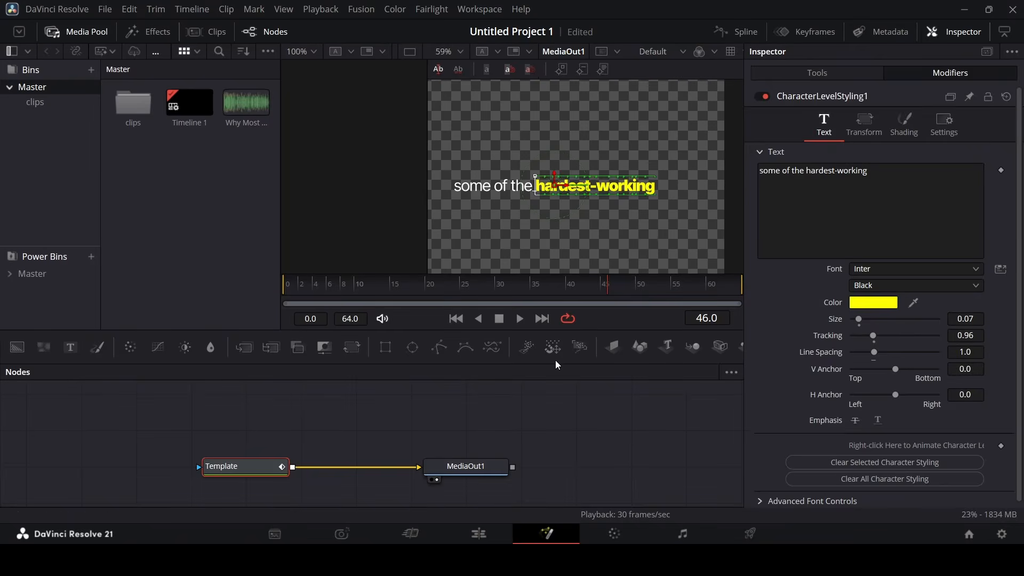
Insert a Follower modifier on the subtitle text
{"action": "right_click", "coordinate": [917, 223]}
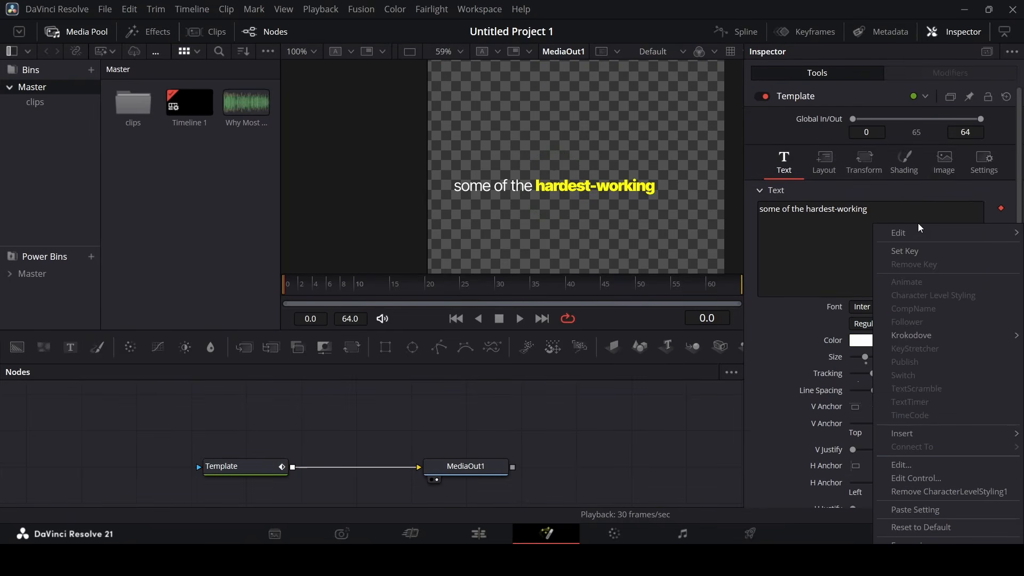
{"action": "mouse_move", "coordinate": [938, 433]}
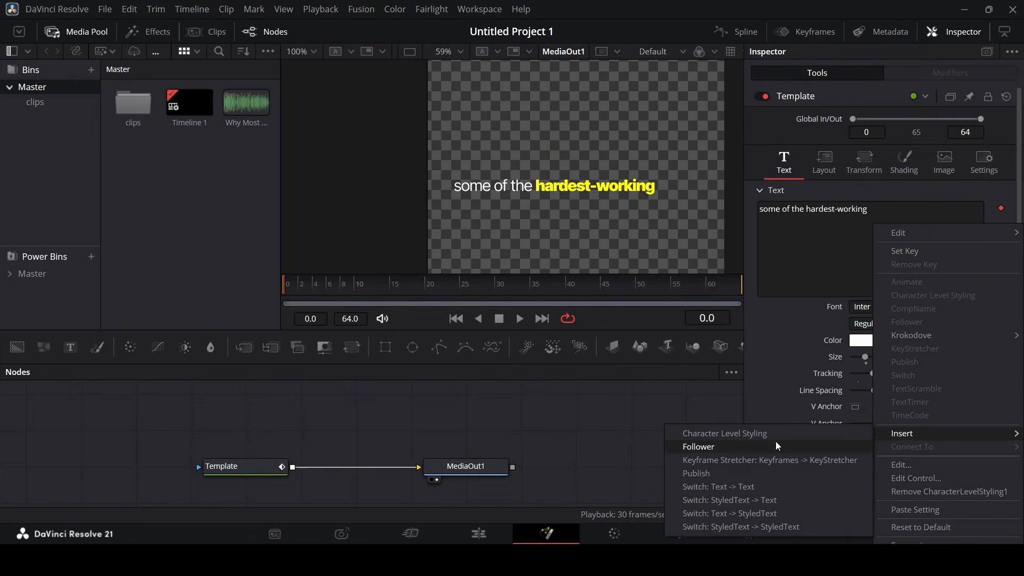
{"action": "left_click", "coordinate": [723, 445]}
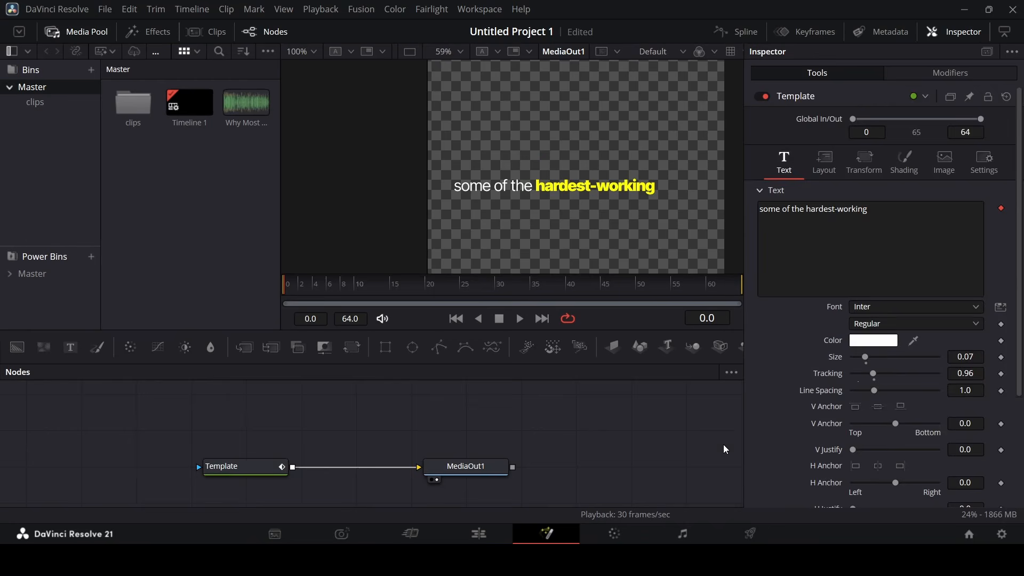
Enter 1 in the Follower settings and preview the subtitle animation
{"action": "left_click", "coordinate": [920, 74]}
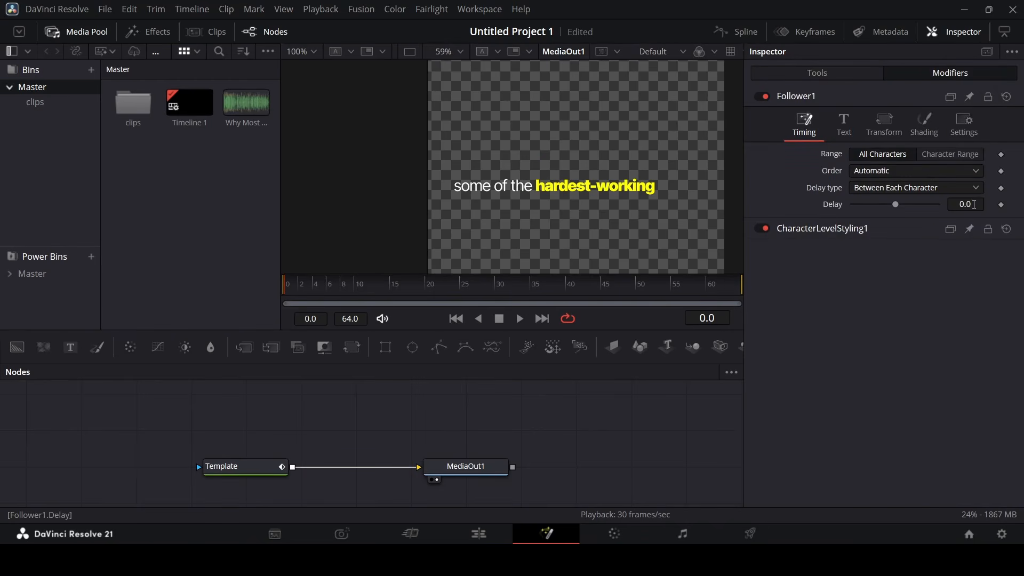
{"action": "type", "text": "1"}
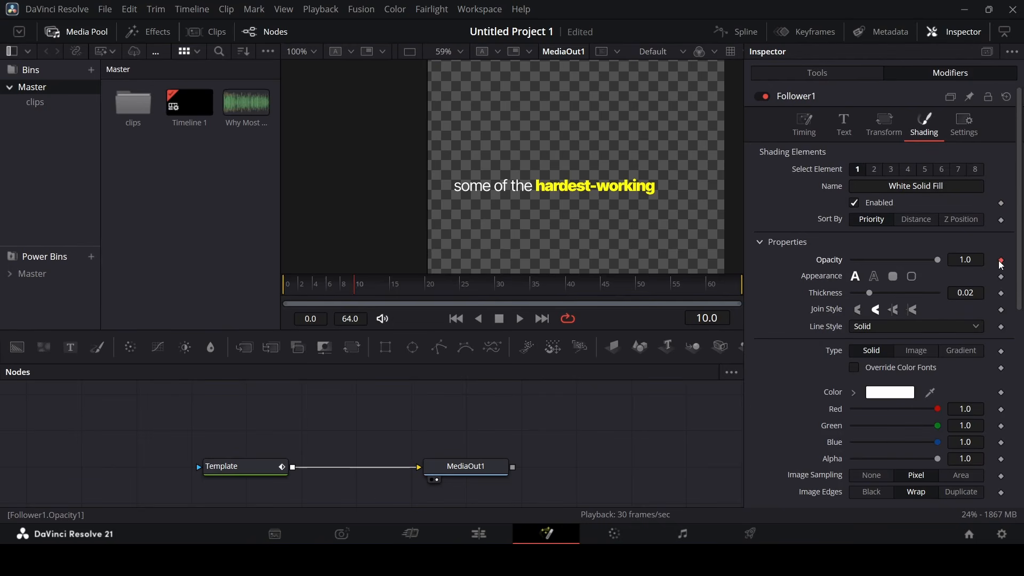
{"action": "key", "text": "space"}
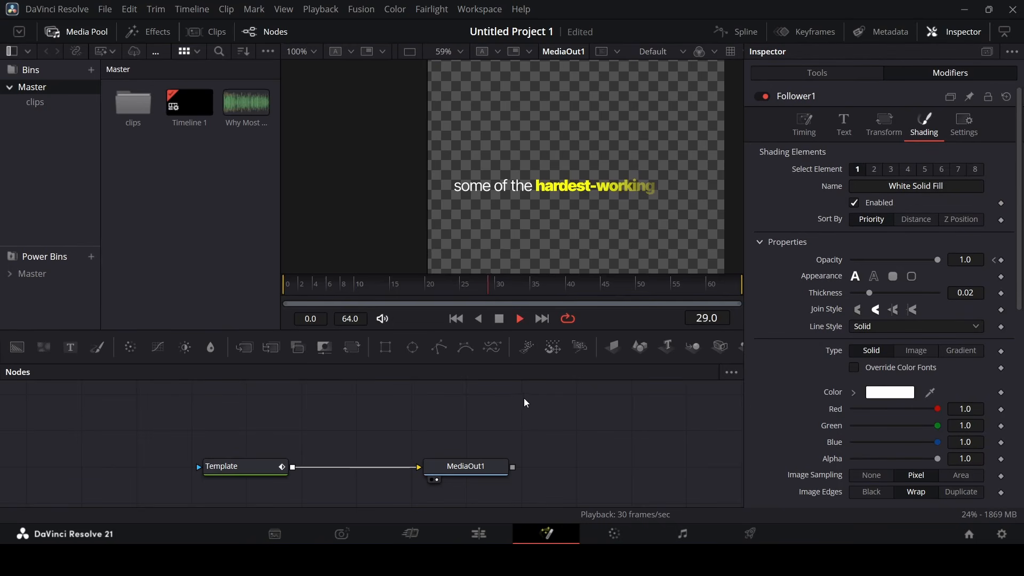
{"action": "key", "text": "space"}
{"action": "left_click", "coordinate": [259, 469]}
{"action": "left_click", "coordinate": [354, 292]}
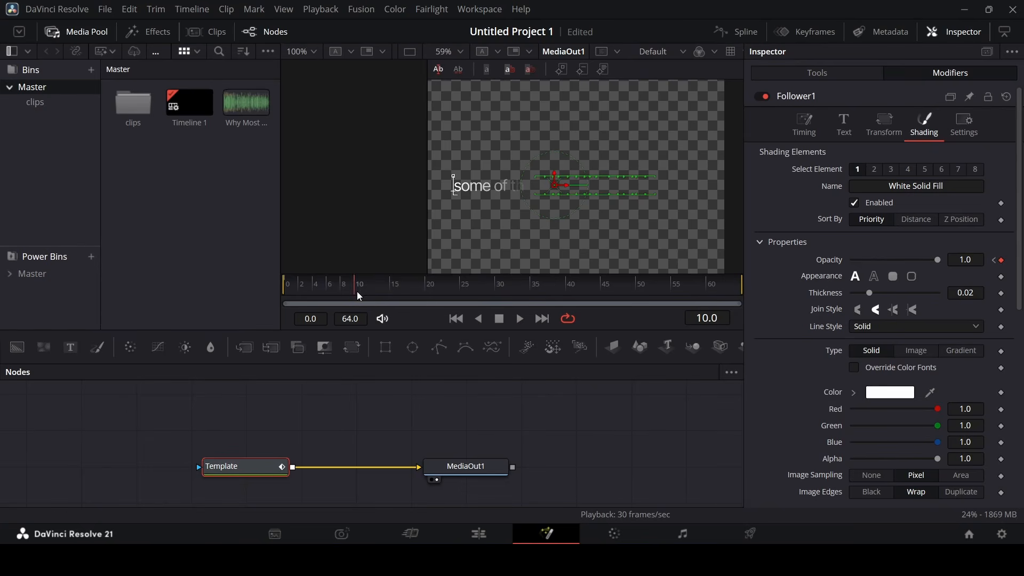
Set the Follower transform to Words and keyframe the word Offset at frame 10
{"action": "left_click", "coordinate": [884, 126]}
{"action": "left_click", "coordinate": [844, 126]}
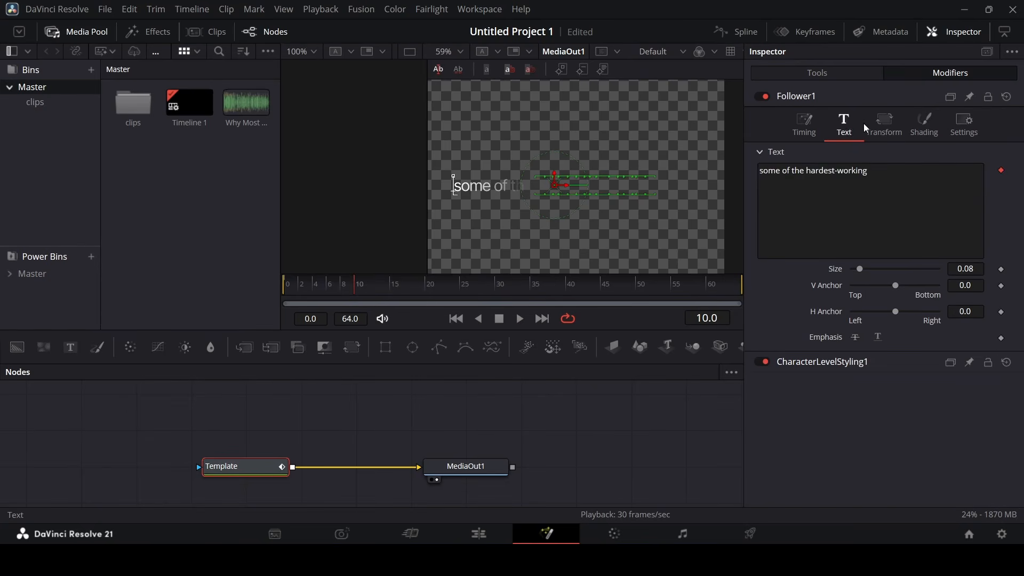
{"action": "left_click", "coordinate": [885, 126]}
{"action": "left_click", "coordinate": [885, 171]}
{"action": "left_click", "coordinate": [880, 203]}
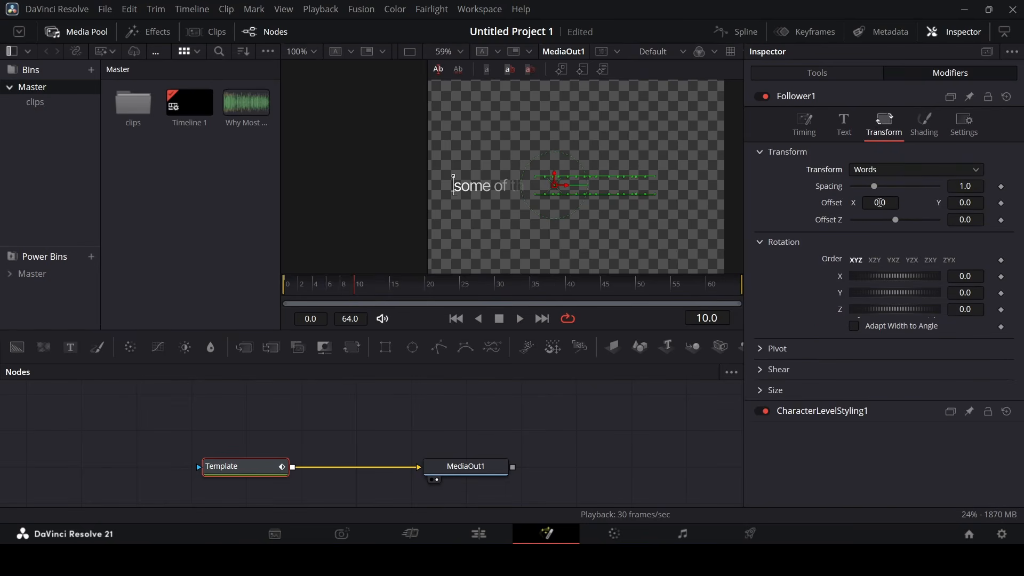
{"action": "left_click", "coordinate": [1002, 203]}
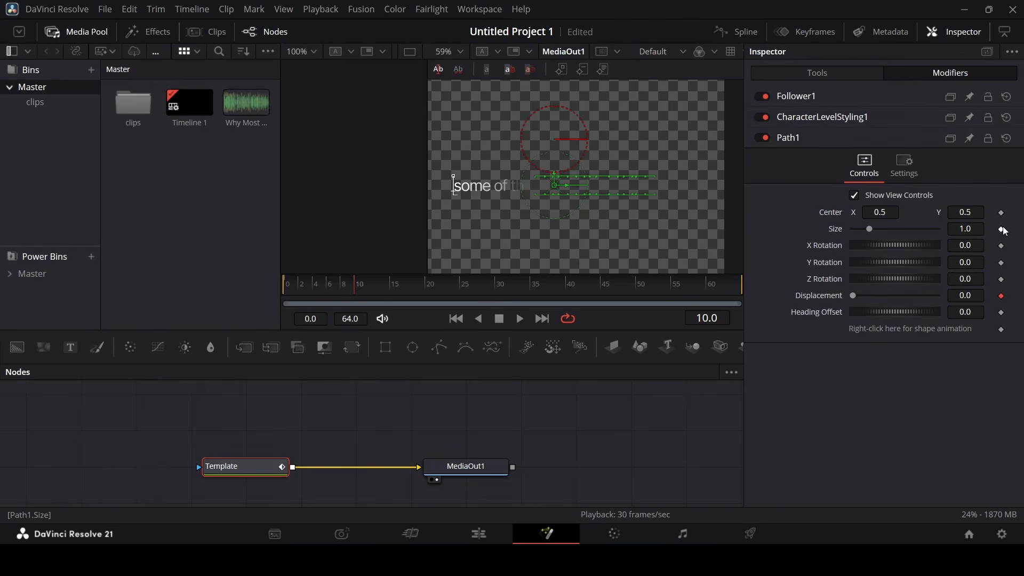
{"action": "left_click", "coordinate": [811, 99]}
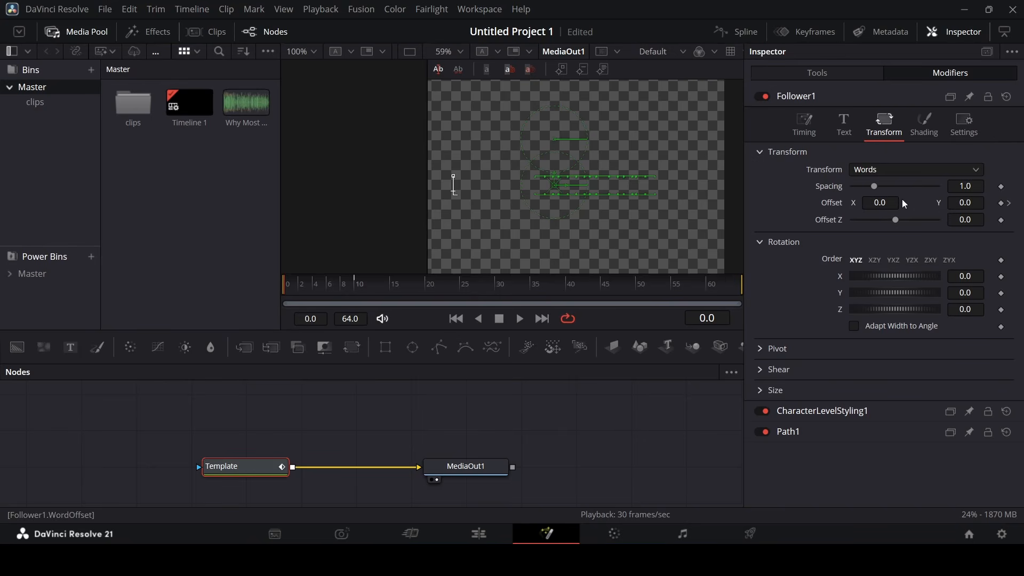
Back on the Edit page, change the timeline playback resolution and replay the titles from 07:06
{"action": "left_click", "coordinate": [479, 531]}
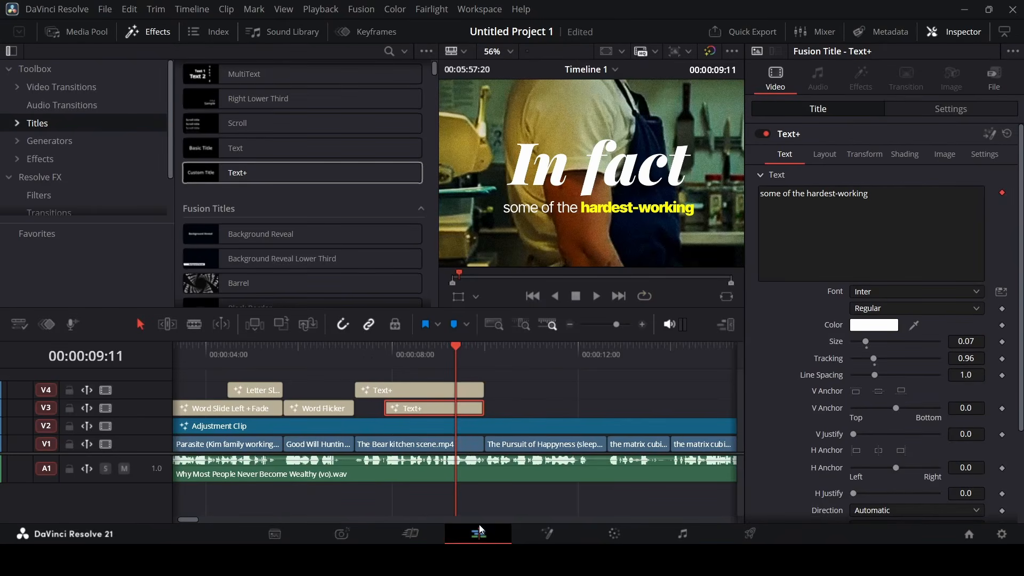
{"action": "left_click", "coordinate": [352, 346]}
{"action": "key", "text": "space"}
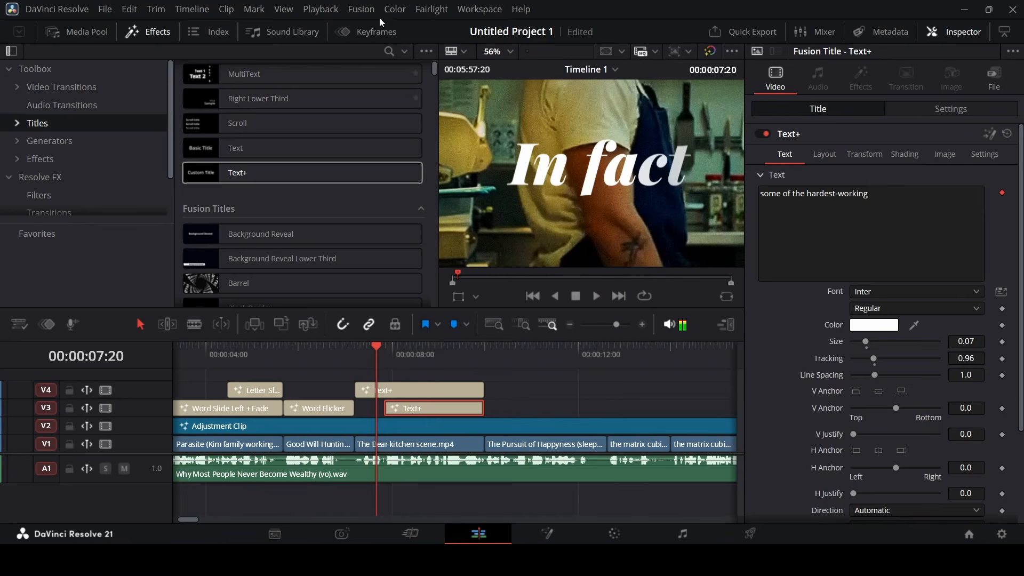
{"action": "left_click", "coordinate": [321, 9]}
{"action": "mouse_move", "coordinate": [461, 53]}
{"action": "left_click", "coordinate": [559, 83]}
{"action": "left_click", "coordinate": [357, 351]}
{"action": "key", "text": "space"}
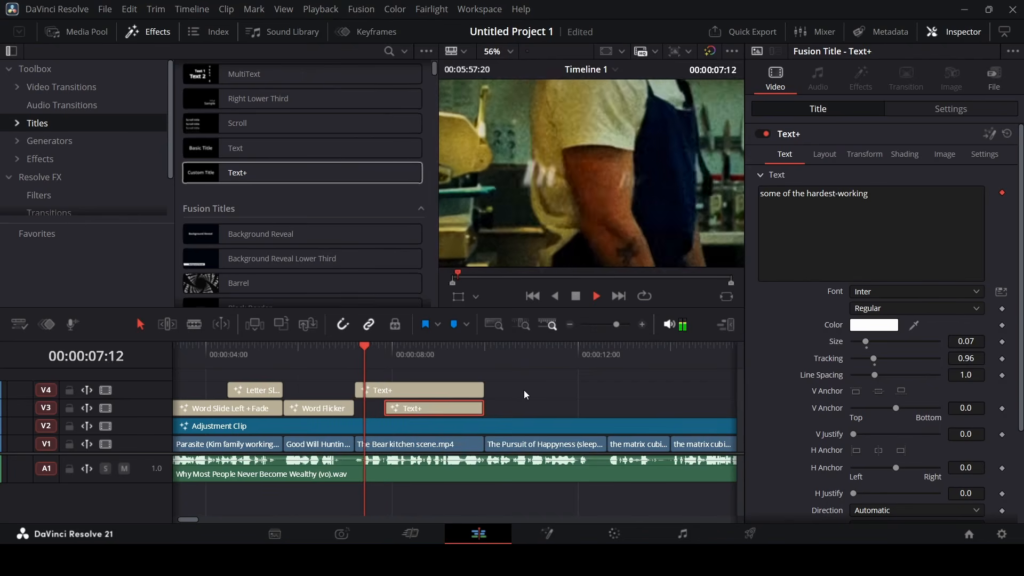
{"action": "key", "text": "space"}
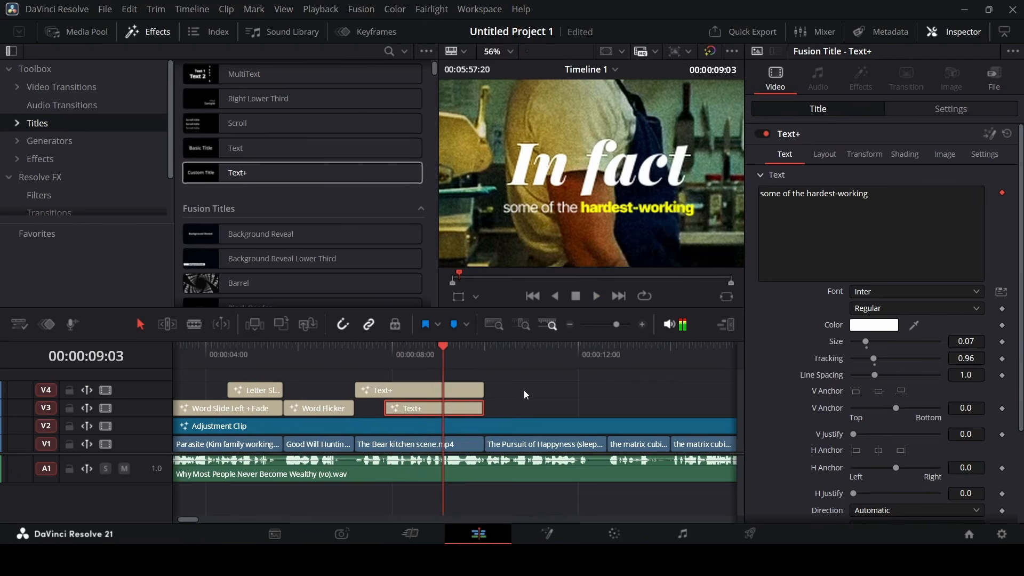
{"action": "left_click", "coordinate": [404, 348]}
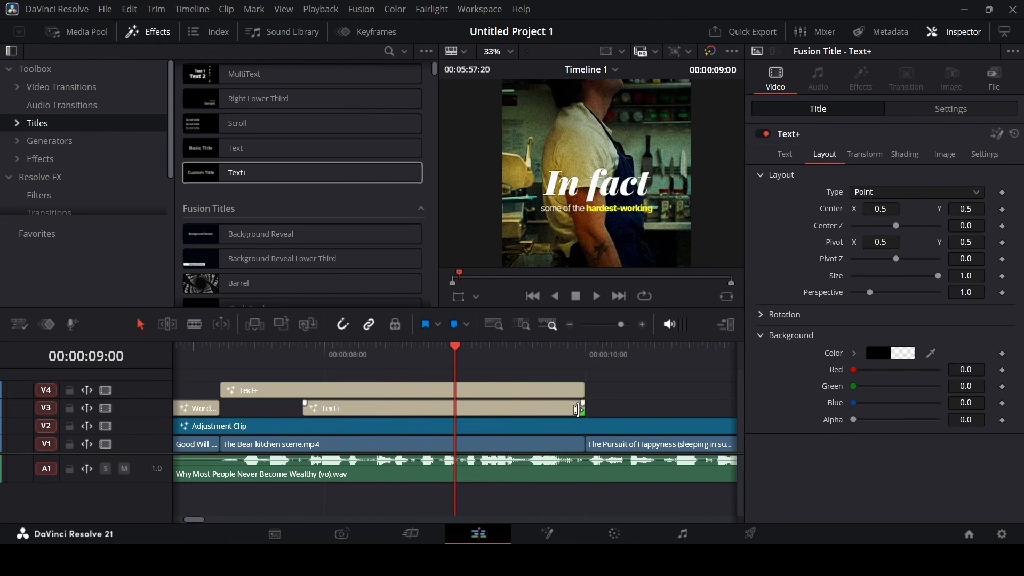
Trim the V3 subtitle and V4 'In fact' title to end at 09:00
{"action": "left_click_drag", "start_coordinate": [583, 408], "coordinate": [454, 408]}
{"action": "left_click", "coordinate": [577, 385]}
{"action": "left_click_drag", "start_coordinate": [582, 392], "coordinate": [449, 398]}
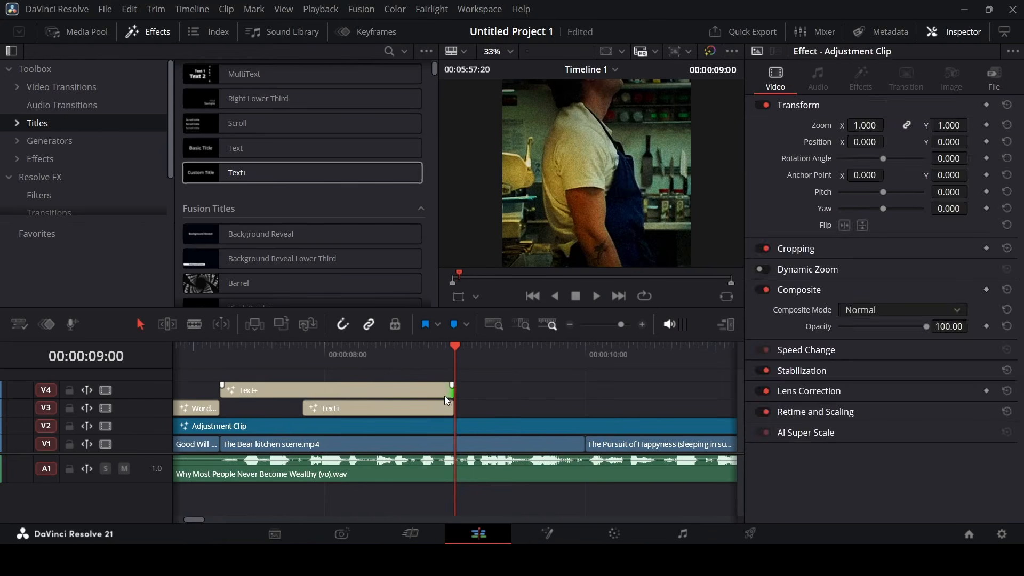
{"action": "left_click", "coordinate": [223, 352]}
{"action": "key", "text": "space"}
Place a copy of the 'In fact' title on V4 at 09:00
{"action": "key", "text": "space"}
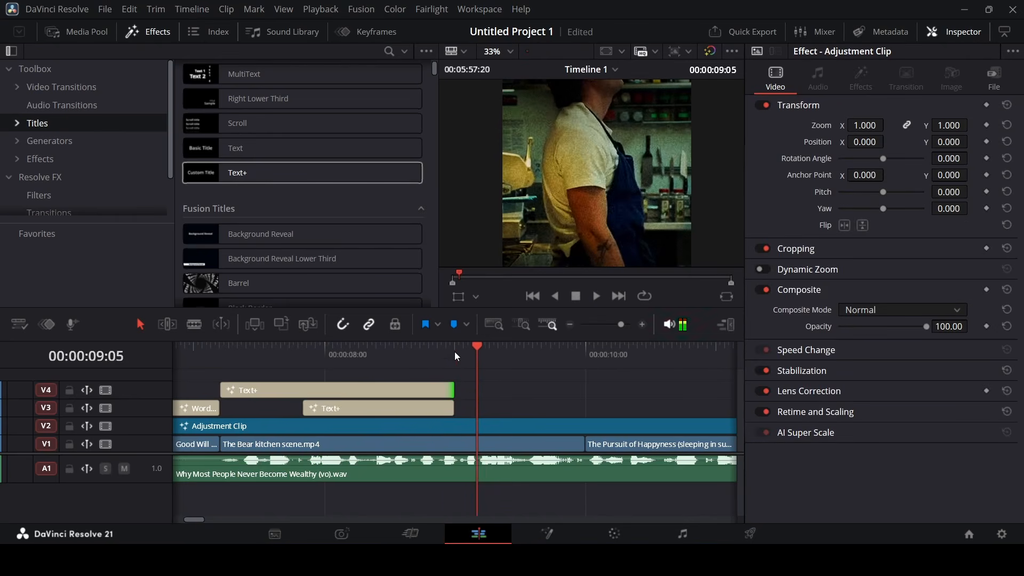
{"action": "left_click", "coordinate": [455, 354]}
{"action": "left_click_drag", "start_coordinate": [262, 394], "coordinate": [500, 395]}
{"action": "key", "text": "space"}
Preview the People title, scrubbing the playhead between 08:21 and 08:26
{"action": "key", "text": "space"}
Replace the copied title's text with 'People'
{"action": "left_click", "coordinate": [866, 210]}
{"action": "key", "text": "ctrl+a"}
{"action": "type", "text": "Pe"}
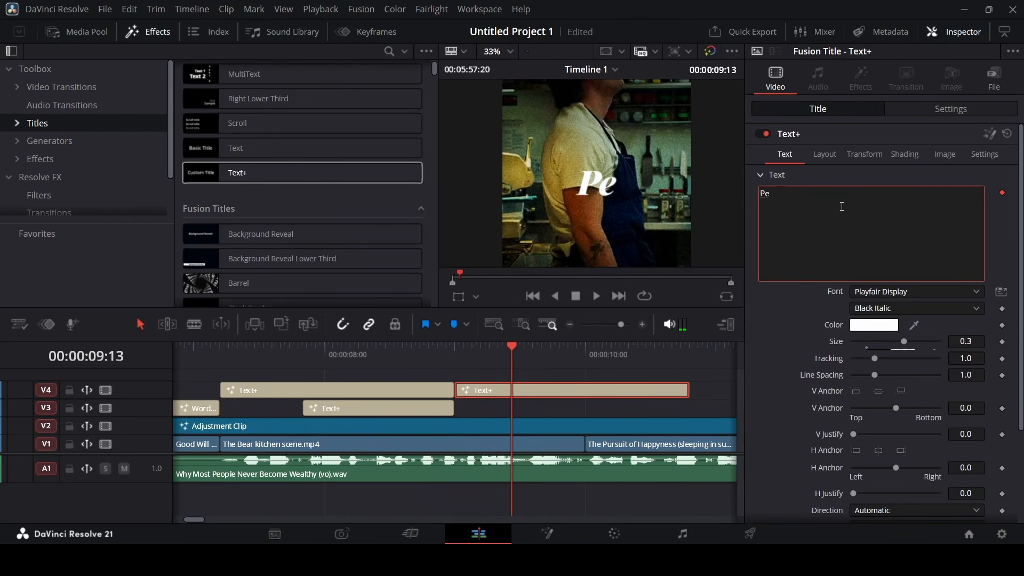
{"action": "left_click", "coordinate": [452, 355]}
{"action": "key", "text": "space"}
{"action": "key", "text": "space"}
{"action": "left_click", "coordinate": [453, 353]}
{"action": "key", "text": "space"}
{"action": "key", "text": "space"}
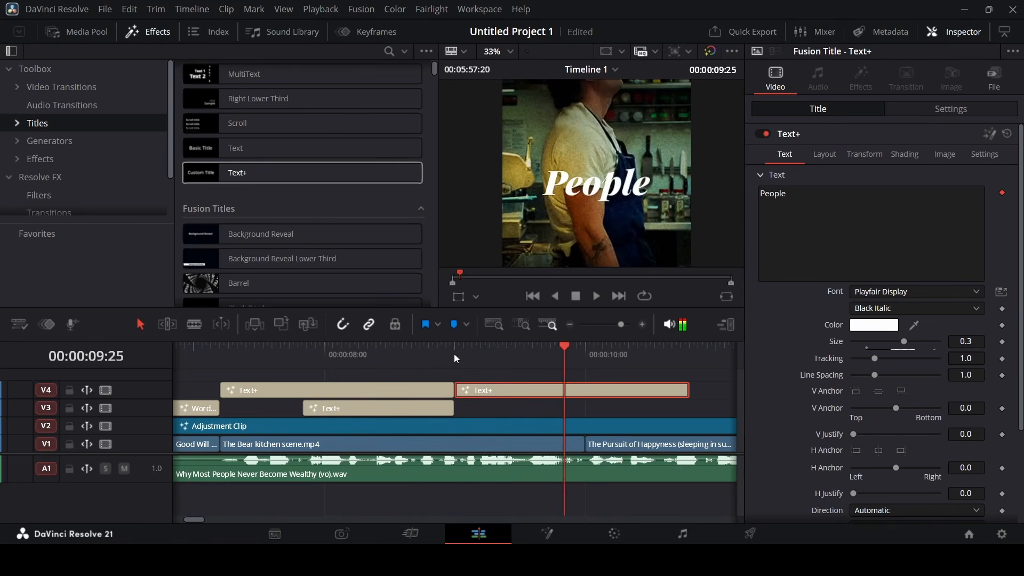
{"action": "left_click", "coordinate": [435, 355]}
{"action": "key", "text": "space"}
{"action": "key", "text": "space"}
{"action": "left_click", "coordinate": [426, 357]}
Move the People title to start at 08:21 and replay from 08:16 to check timing
{"action": "key", "text": "space"}
{"action": "key", "text": "space"}
{"action": "left_click", "coordinate": [435, 357]}
{"action": "left_click", "coordinate": [417, 355]}
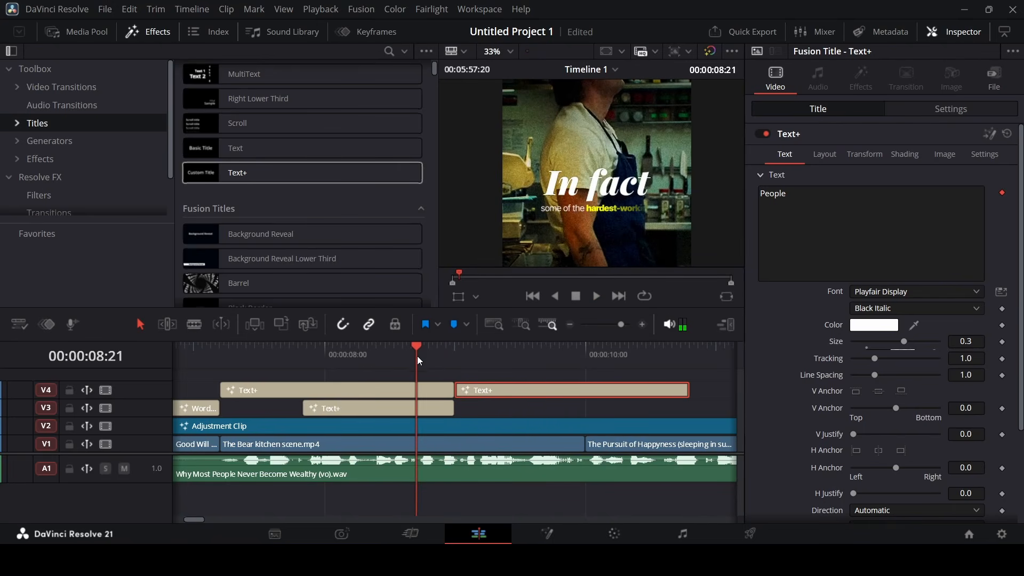
{"action": "key", "text": "space"}
{"action": "key", "text": "space"}
{"action": "left_click", "coordinate": [415, 358]}
{"action": "left_click_drag", "start_coordinate": [478, 388], "coordinate": [439, 389]}
{"action": "key", "text": "space"}
{"action": "left_click", "coordinate": [225, 361]}
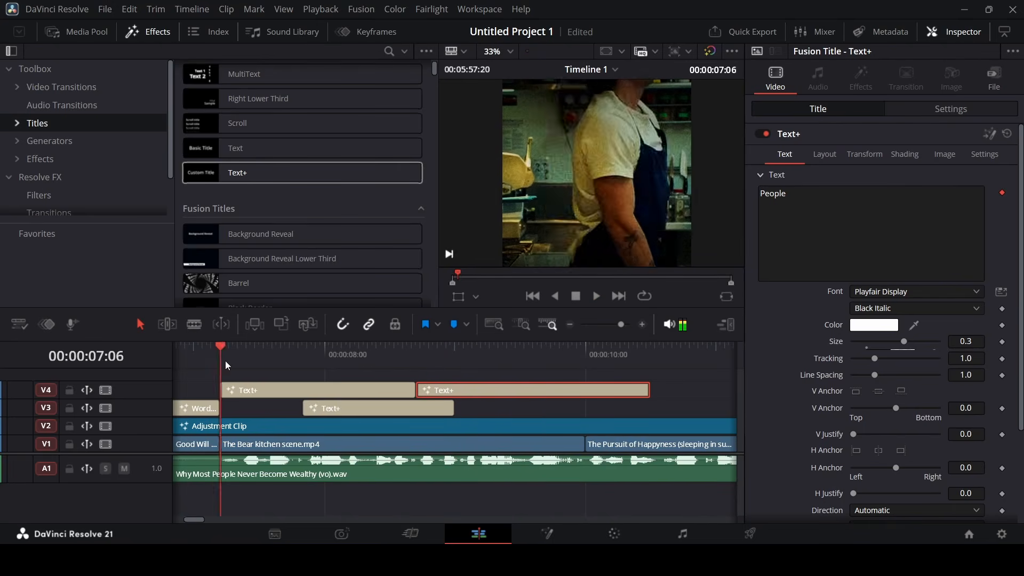
{"action": "left_click", "coordinate": [395, 370]}
Duplicate the hardest-working subtitle so the copy follows the original, and play it back
{"action": "key", "text": "space"}
{"action": "left_click_drag", "start_coordinate": [384, 408], "coordinate": [512, 404], "text": "alt"}
{"action": "left_click", "coordinate": [458, 350]}
{"action": "key", "text": "space"}
{"action": "key", "text": "space"}
{"action": "left_click", "coordinate": [477, 355]}
{"action": "key", "text": "space"}
{"action": "key", "text": "space"}
{"action": "key", "text": "ctrl+z"}
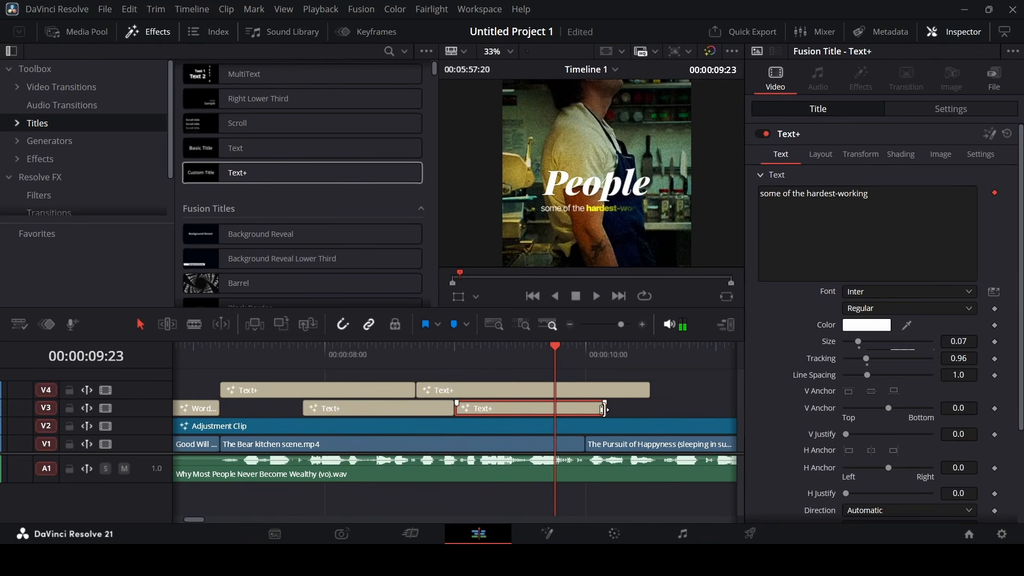
{"action": "key", "text": "ctrl+z"}
{"action": "left_click_drag", "start_coordinate": [356, 408], "coordinate": [530, 408], "text": "alt"}
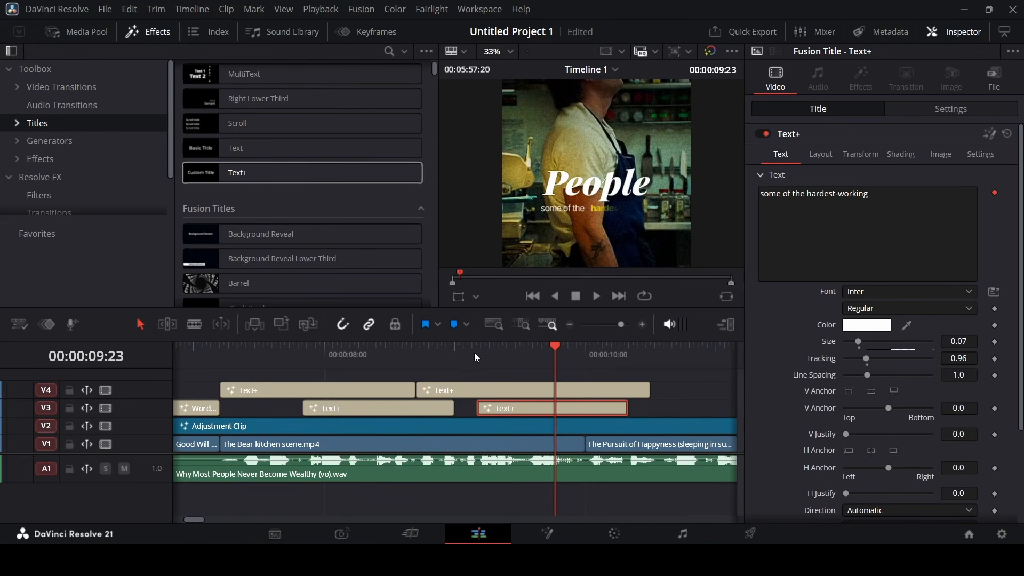
{"action": "left_click", "coordinate": [479, 354]}
{"action": "key", "text": "space"}
{"action": "mouse_move", "coordinate": [637, 558]}
{"action": "left_click", "coordinate": [656, 473]}
Check the voiceover script, then scrub the finished titled timeline through to 01:25
{"action": "key", "text": "Left"}
{"action": "key", "text": "Right"}
{"action": "key", "text": "Right"}
{"action": "key", "text": "Right"}
{"action": "key", "text": "Right"}
{"action": "key", "text": "Right"}
{"action": "key", "text": "Right"}
{"action": "key", "text": "Right"}
{"action": "key", "text": "Right"}
{"action": "key", "text": "Right"}
{"action": "key", "text": "Right"}
{"action": "key", "text": "Right"}
{"action": "key", "text": "Right"}
{"action": "key", "text": "Right"}
{"action": "key", "text": "Right"}
{"action": "key", "text": "Right"}
{"action": "key", "text": "Right"}
{"action": "key", "text": "Right"}
{"action": "key", "text": "Right"}
{"action": "key", "text": "Right"}
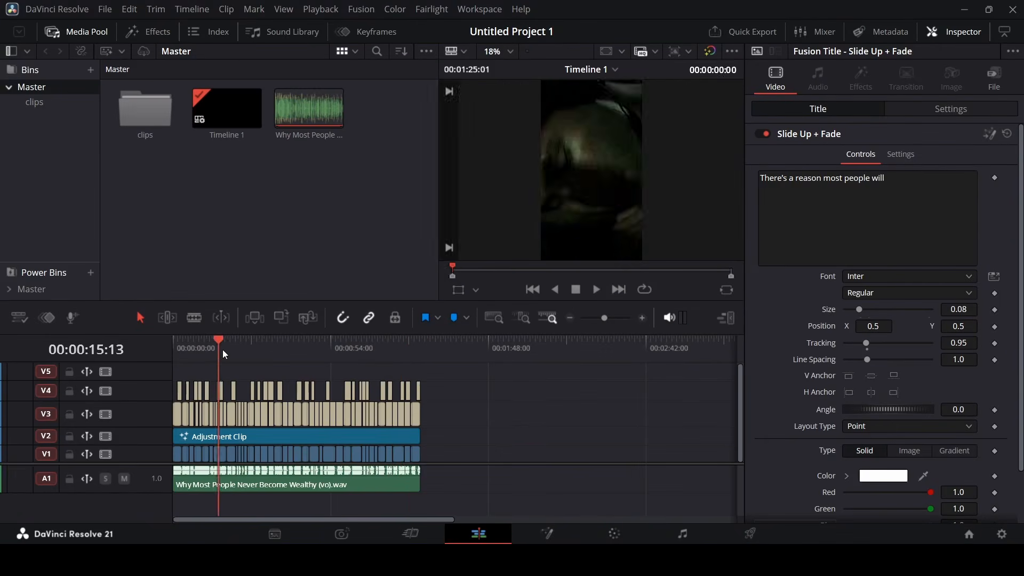
{"action": "left_click_drag", "start_coordinate": [223, 350], "coordinate": [428, 350]}
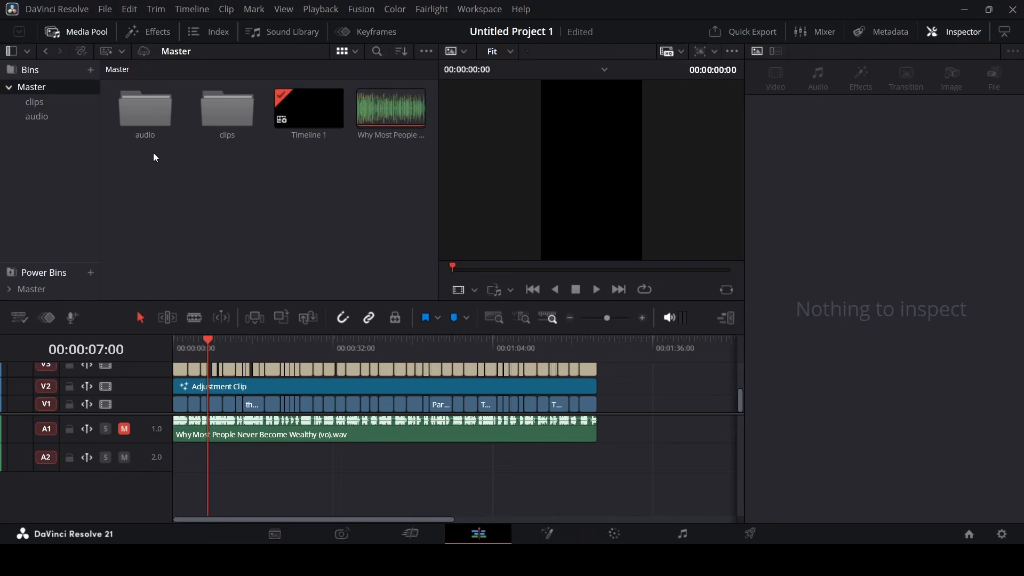
Place 'diedlonely - in the bleak midwinter.mp3' on A2 from the start, trimmed to the voiceover's end
{"action": "double_click", "coordinate": [145, 115]}
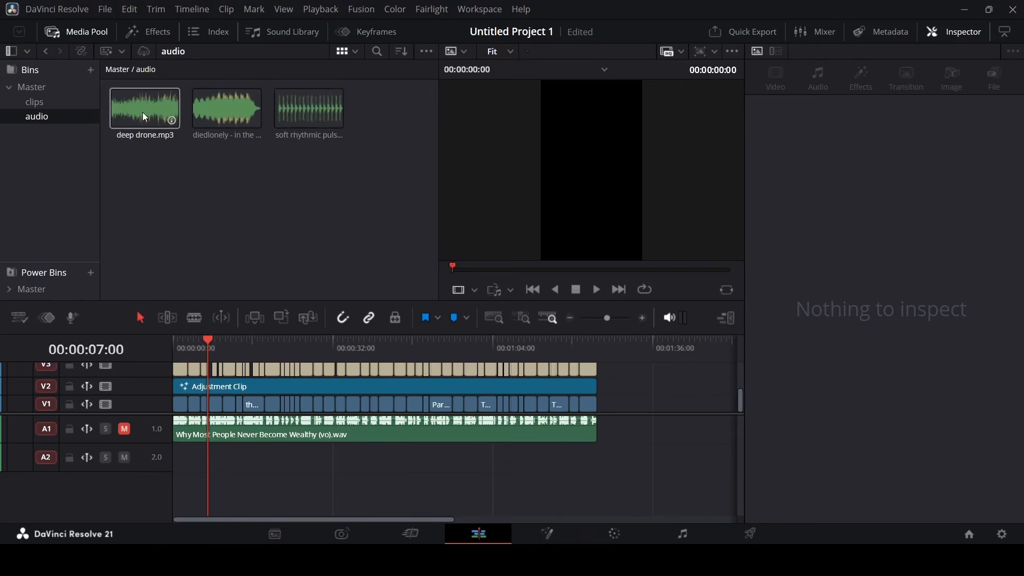
{"action": "left_click_drag", "start_coordinate": [228, 112], "coordinate": [182, 458]}
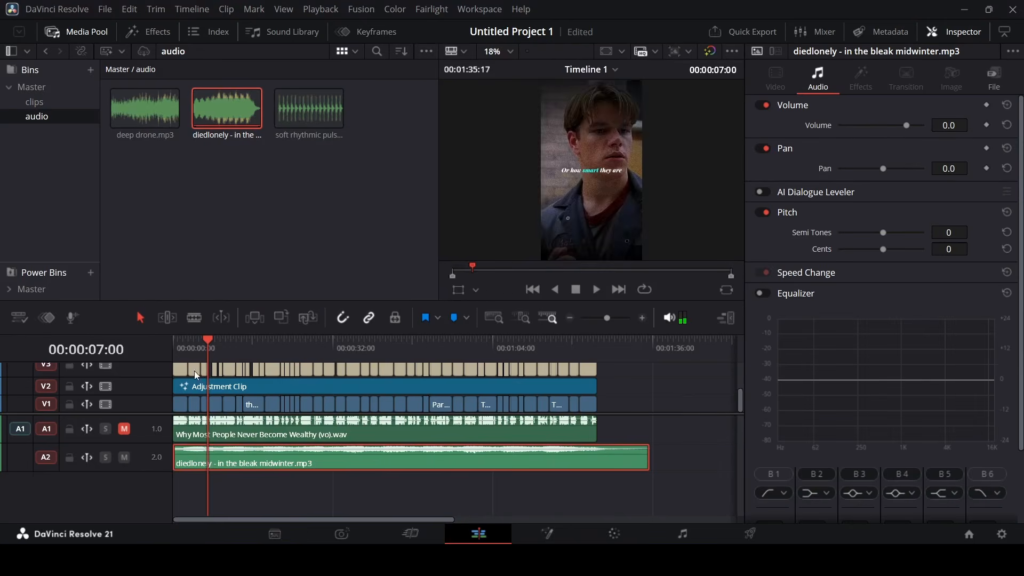
{"action": "key", "text": "Home"}
{"action": "key", "text": "space"}
{"action": "left_click_drag", "start_coordinate": [649, 457], "coordinate": [597, 457]}
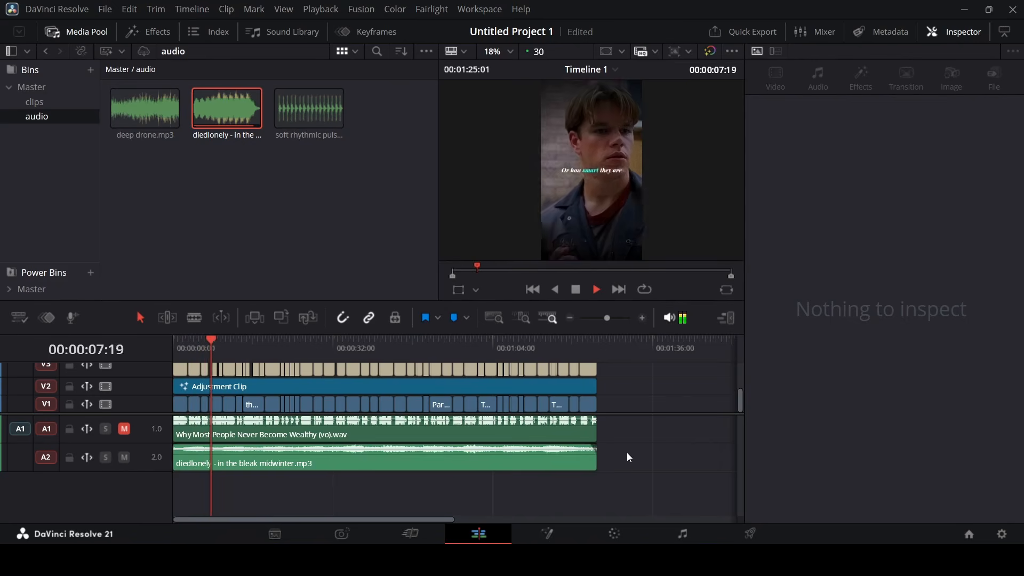
{"action": "key", "text": "Home"}
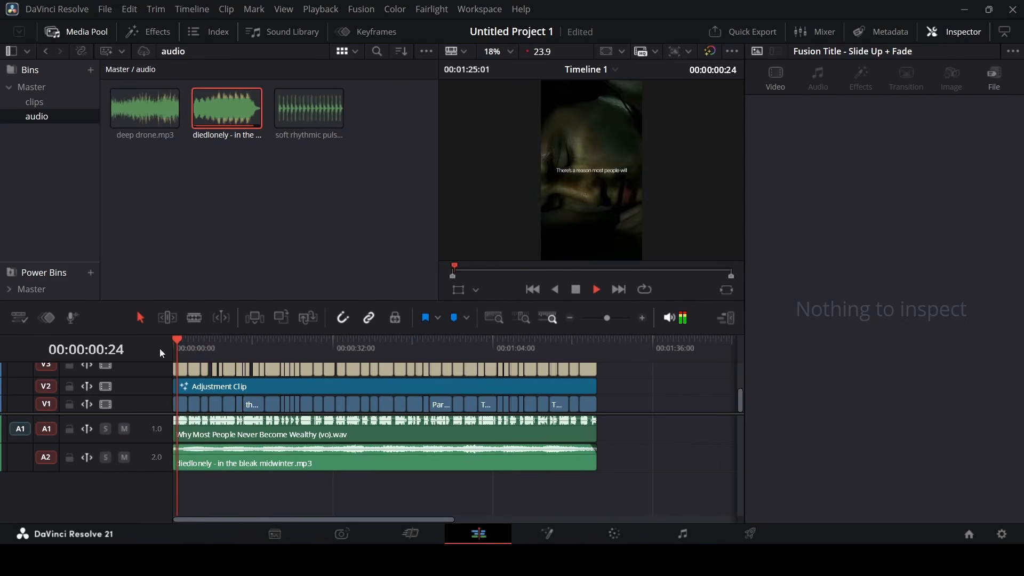
Lower the music clip's volume to -10 and play to hear the quieter mix
{"action": "left_click", "coordinate": [331, 467]}
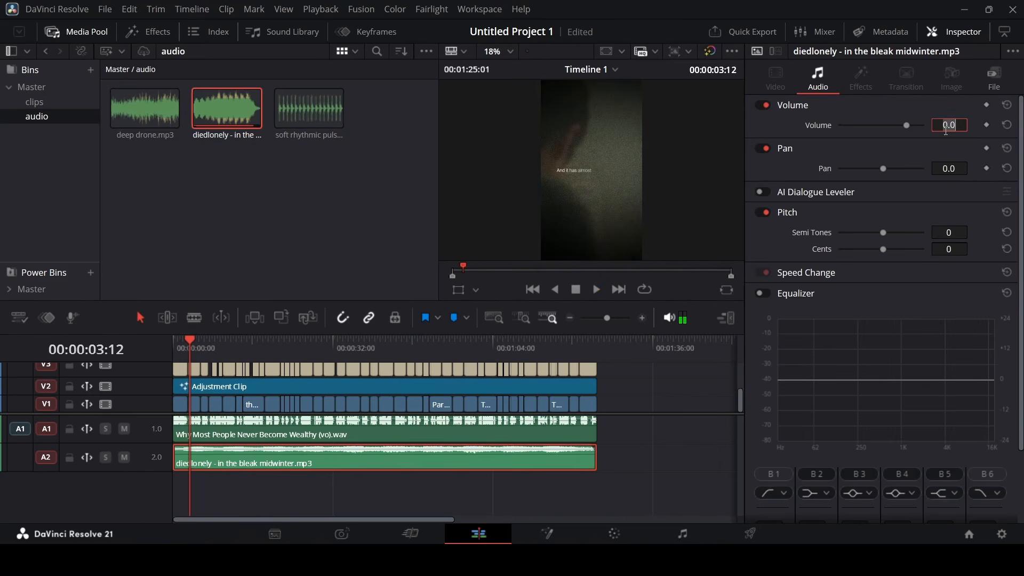
{"action": "key", "text": "Return"}
{"action": "left_click", "coordinate": [685, 425]}
{"action": "key", "text": "space"}
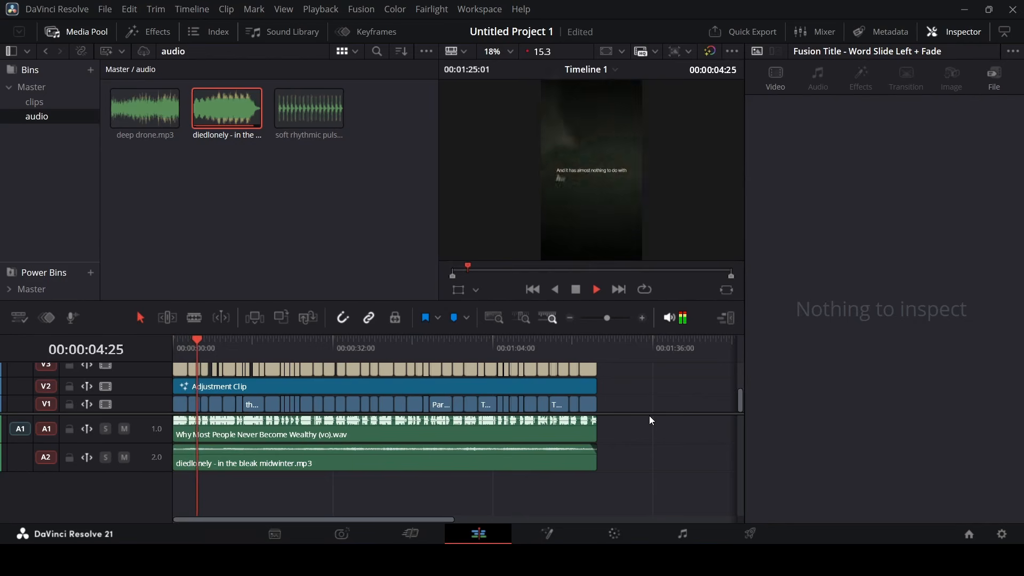